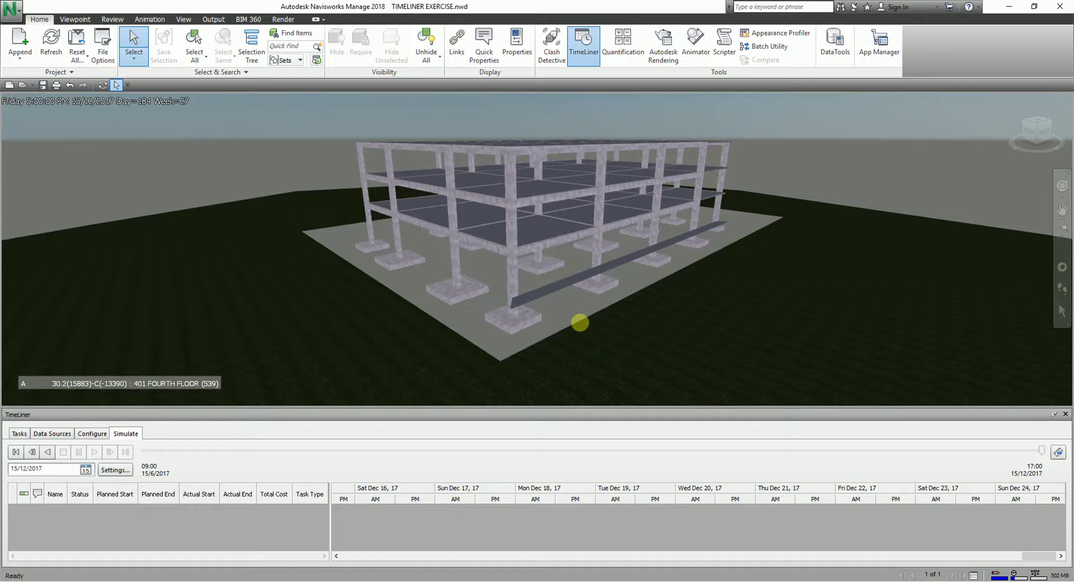
Step: Set the simulation's playback duration to 25 seconds in the simulation settings
left_click(91, 106)
left_click(91, 107)
left_click(132, 437)
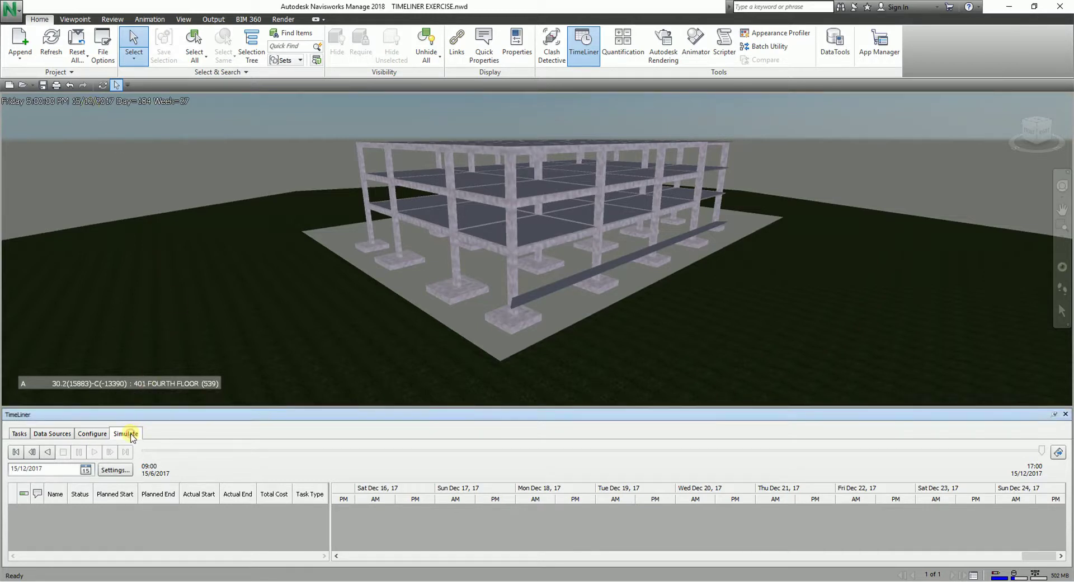
left_click(119, 478)
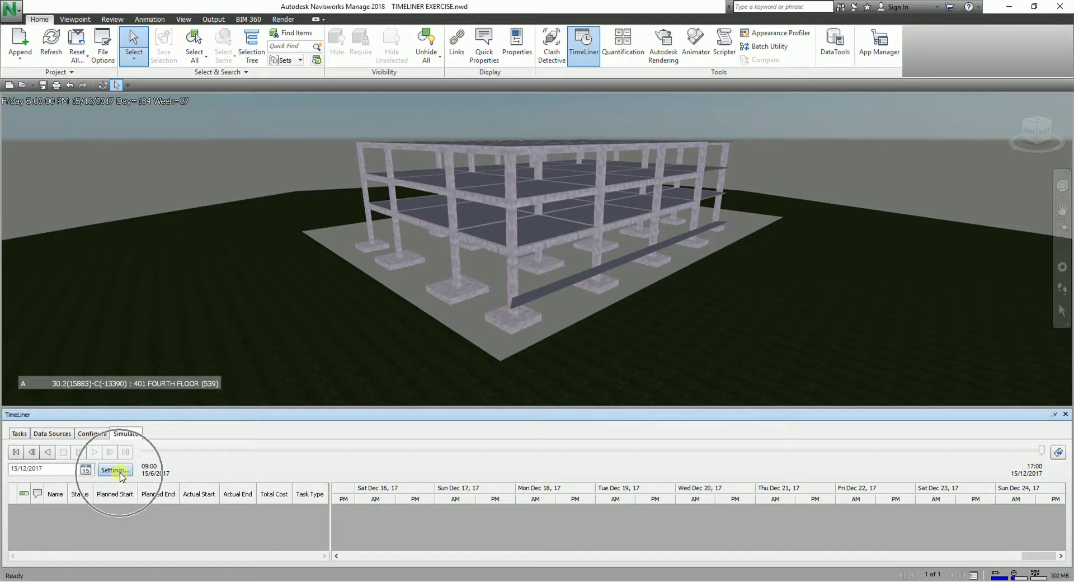
left_click(122, 476)
left_click(121, 475)
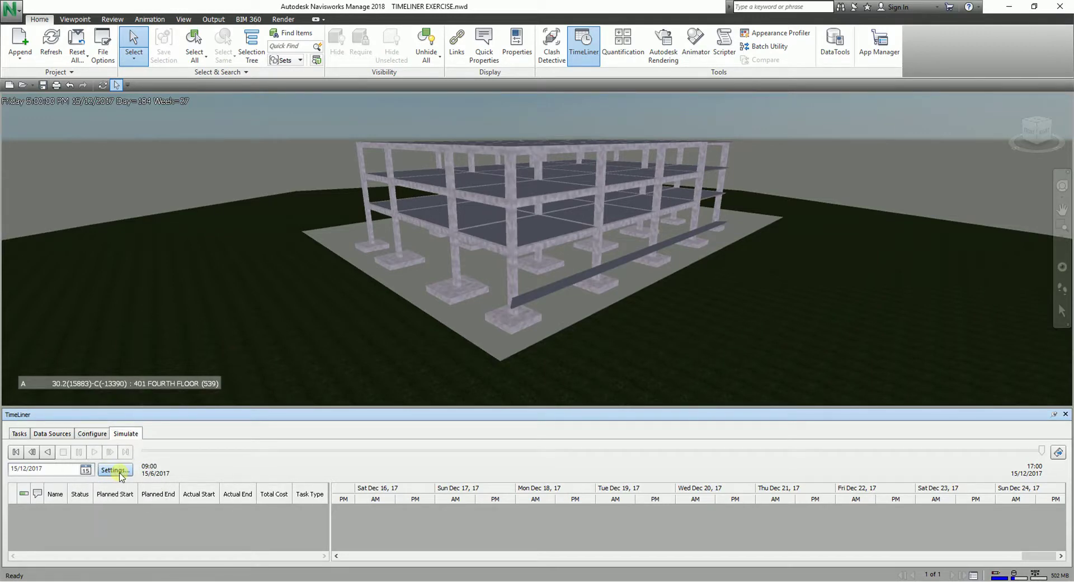
left_click(121, 475)
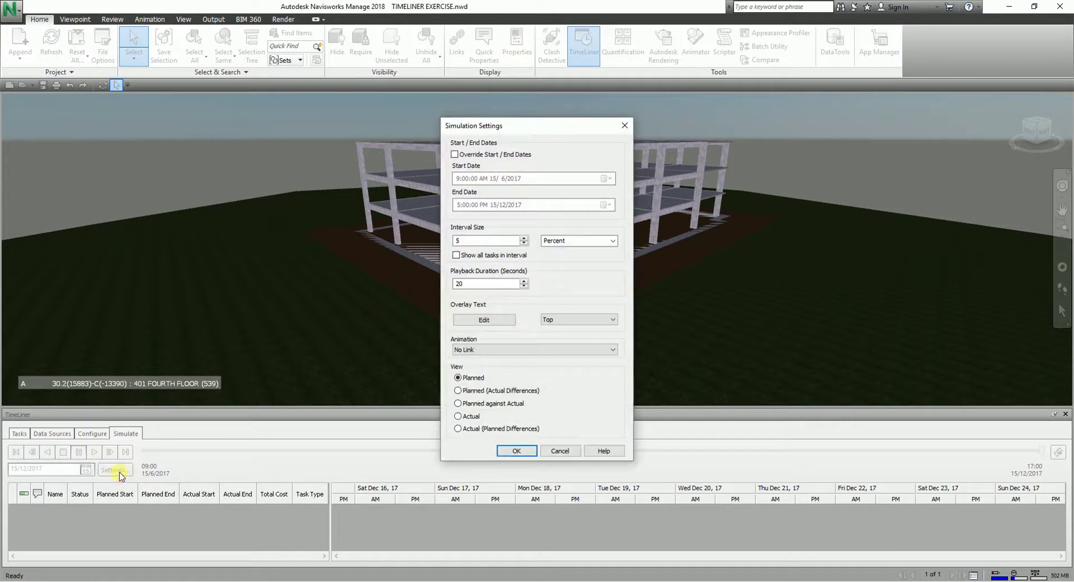
left_click_drag(532, 124, 478, 112)
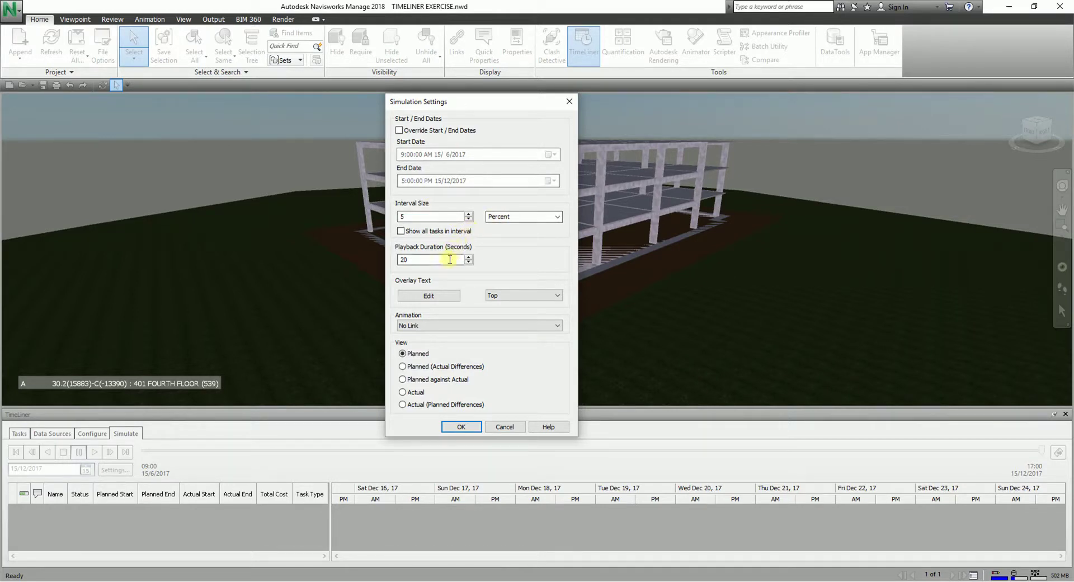
left_click(431, 260)
left_click_drag(431, 259, 343, 257)
type("25")
Step: Add the number of days since start to the end of the simulation overlay text and apply the simulation settings
left_click(82, 106)
left_click(447, 298)
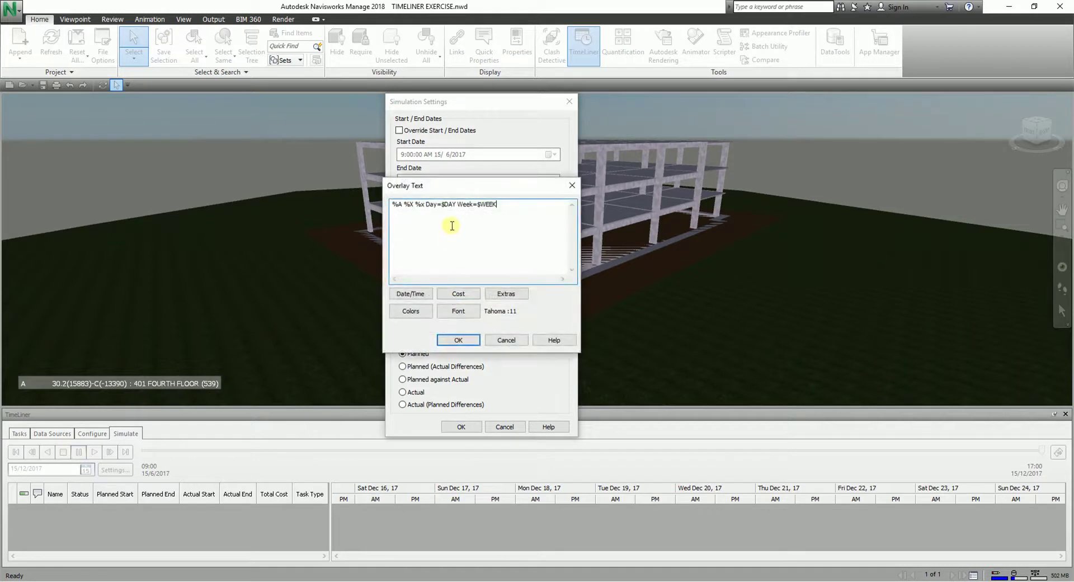
left_click(515, 297)
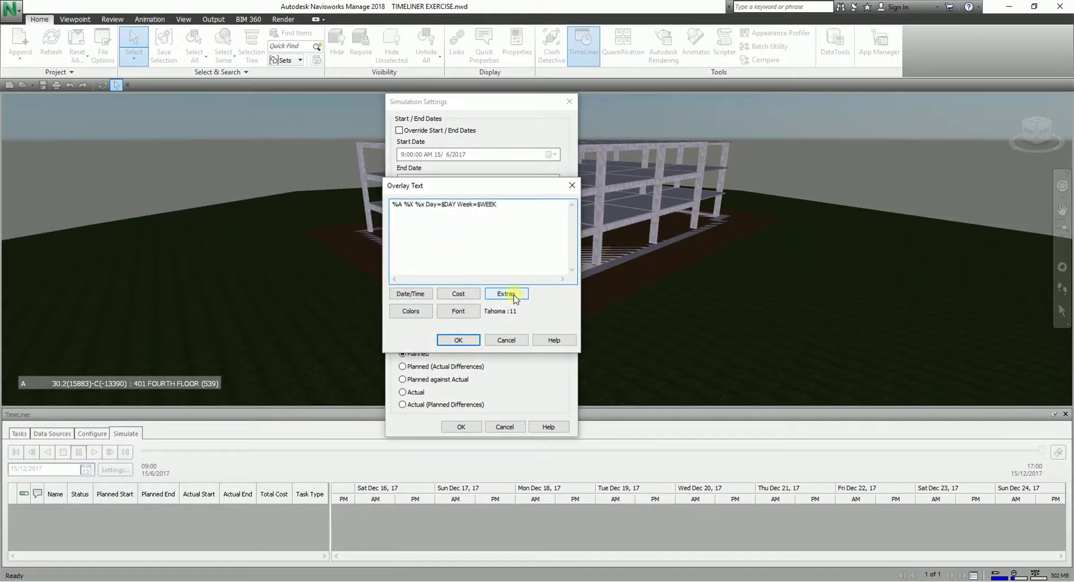
left_click(513, 298)
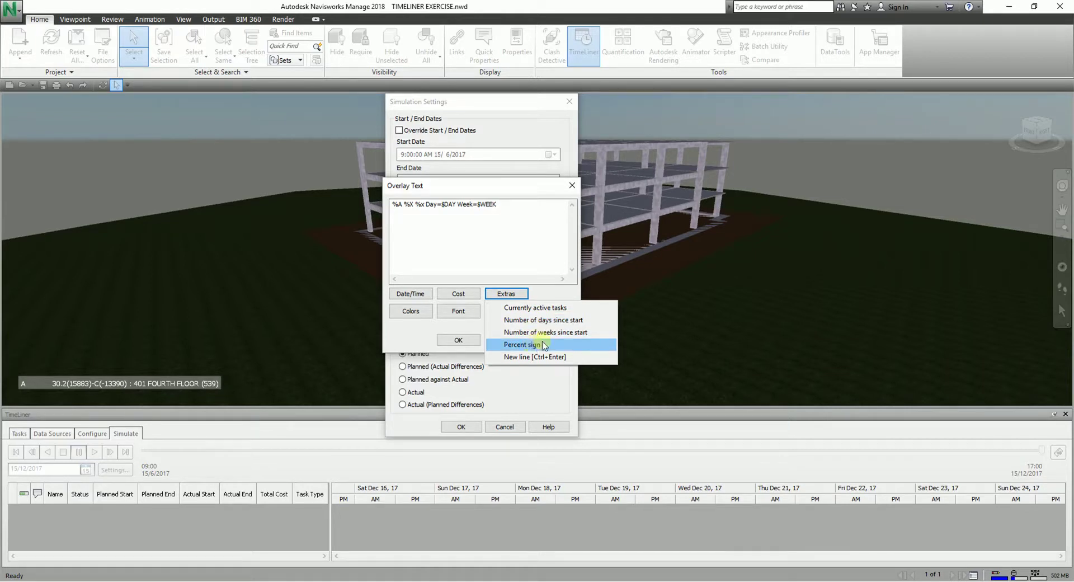
left_click(549, 324)
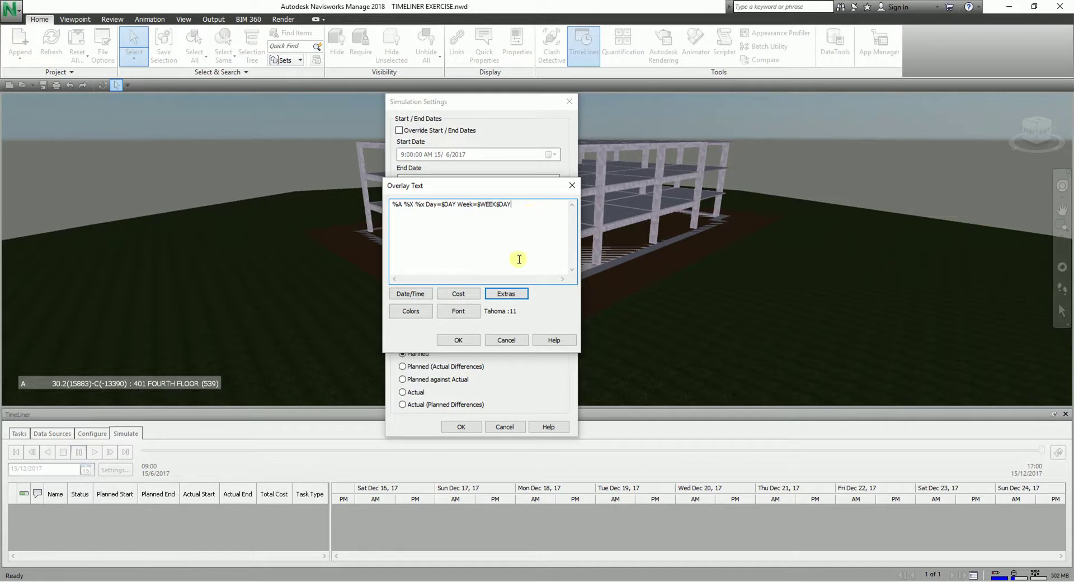
left_click(458, 339)
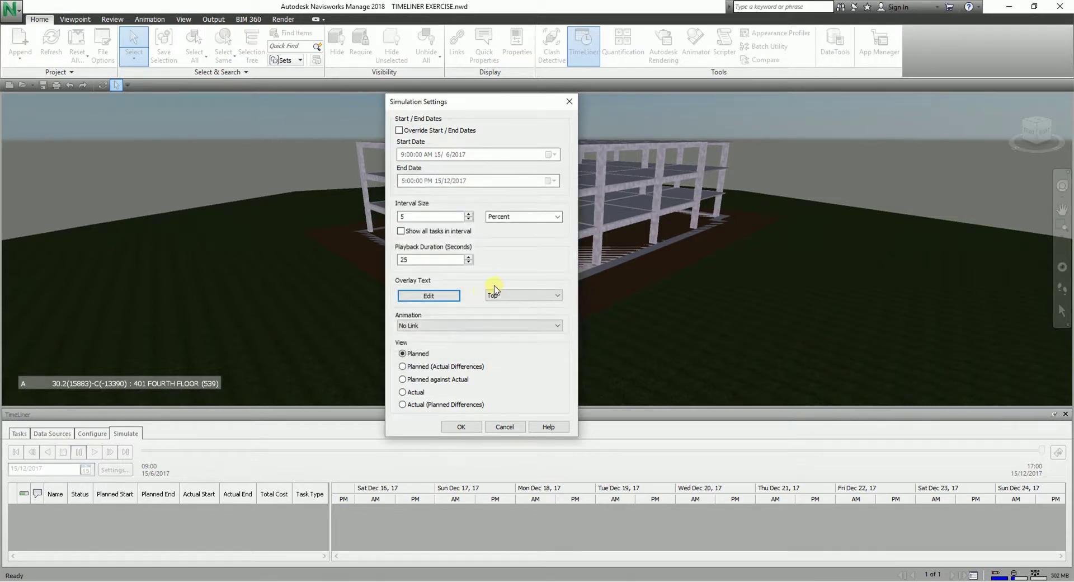
left_click(458, 428)
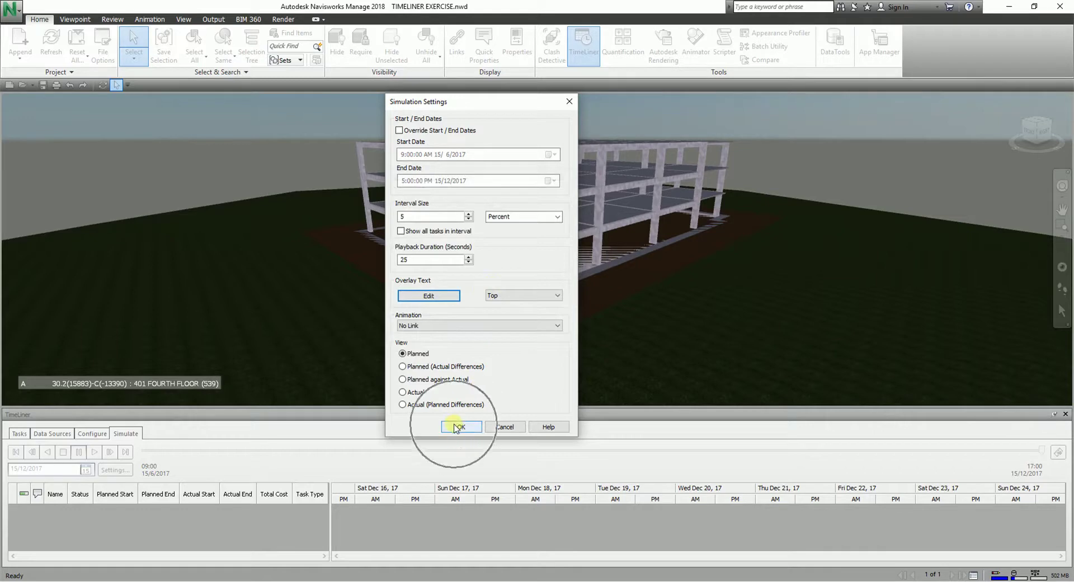
left_click(457, 428)
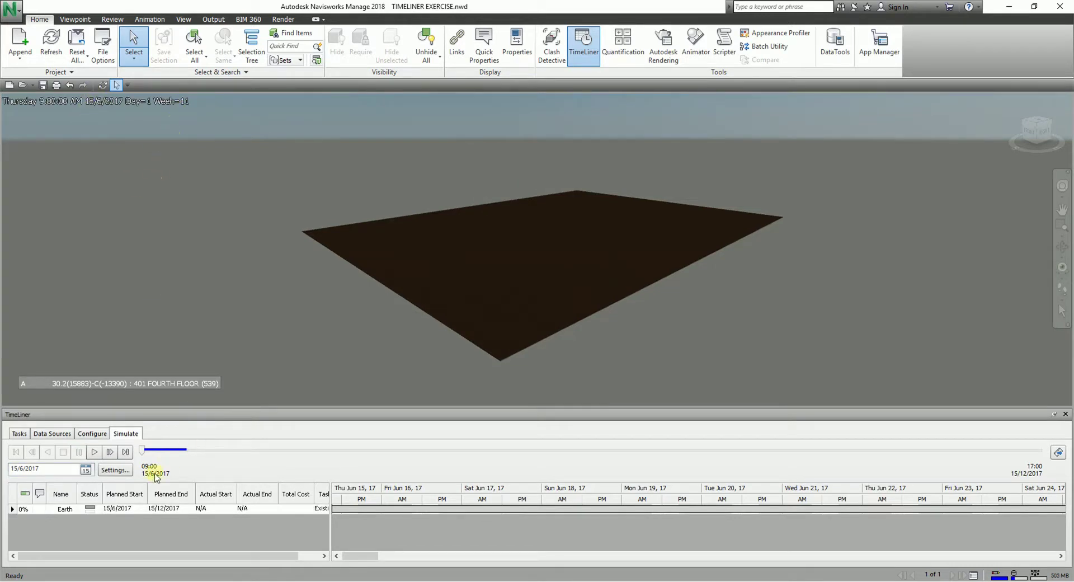
Step: Play the TimeLiner construction simulation from start to end and inspect the building model
left_click(93, 453)
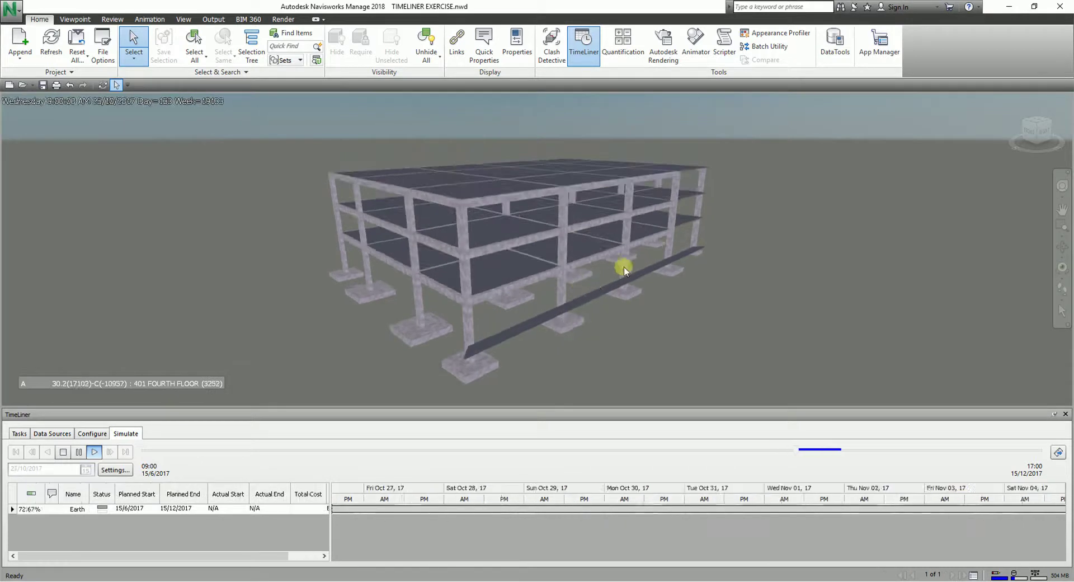
mouse_move(566, 237)
middle_mouse_down("shift")
mouse_move(623, 247)
mouse_move(590, 249)
mouse_move(599, 242)
middle_mouse_up("shift")
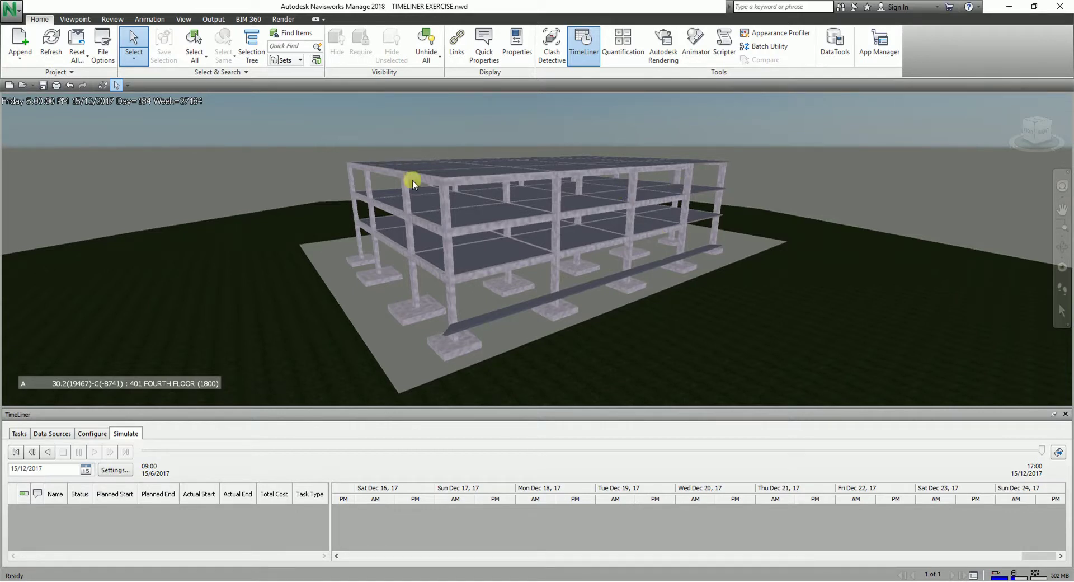
middle_click_drag(469, 185, 481, 171)
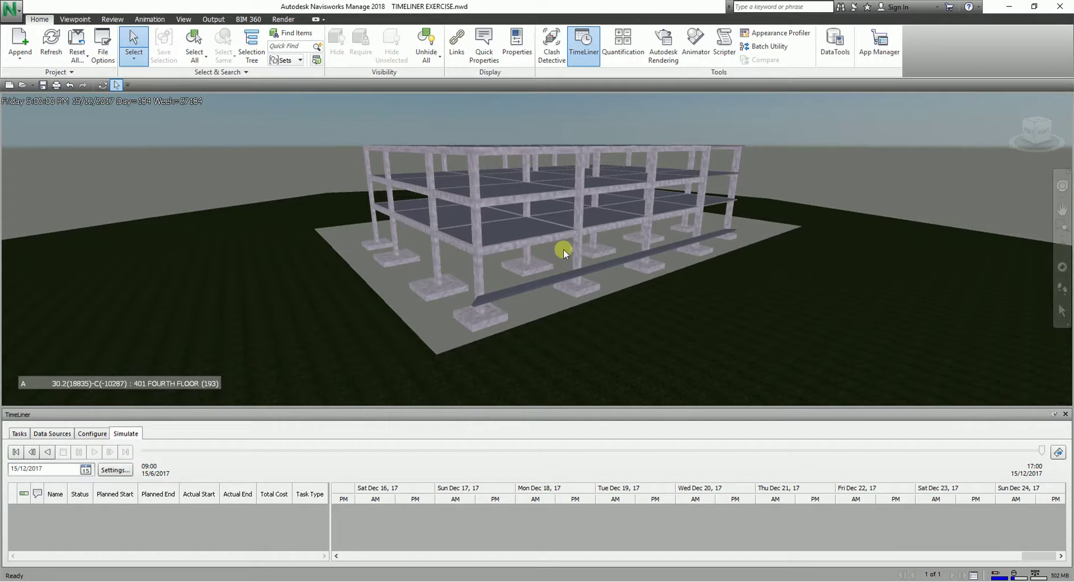
Step: Start an animation export from the simulation and set its source to TimeLiner Simulation
left_click(126, 436)
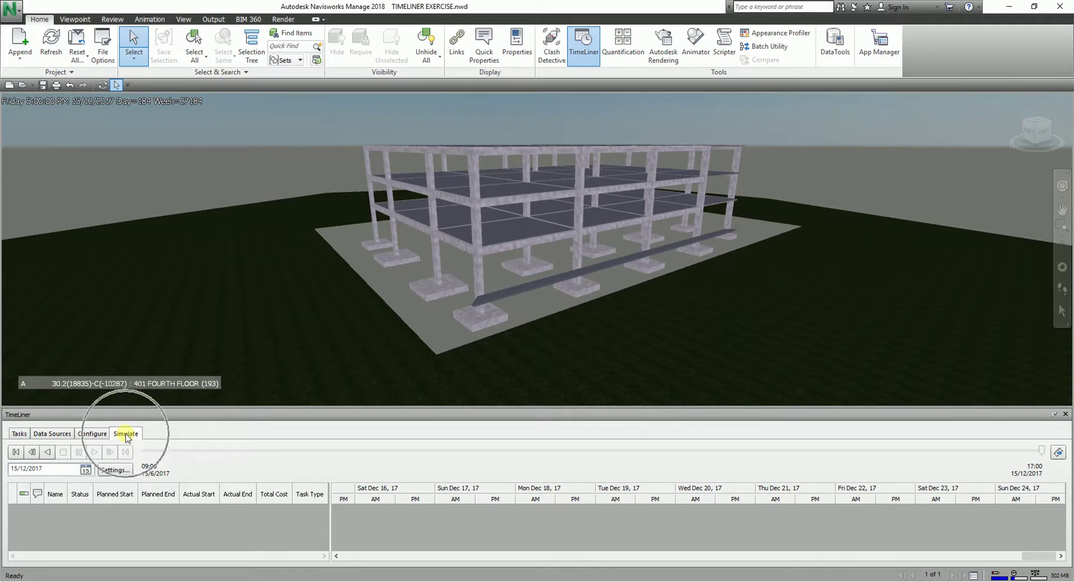
left_click(1059, 455)
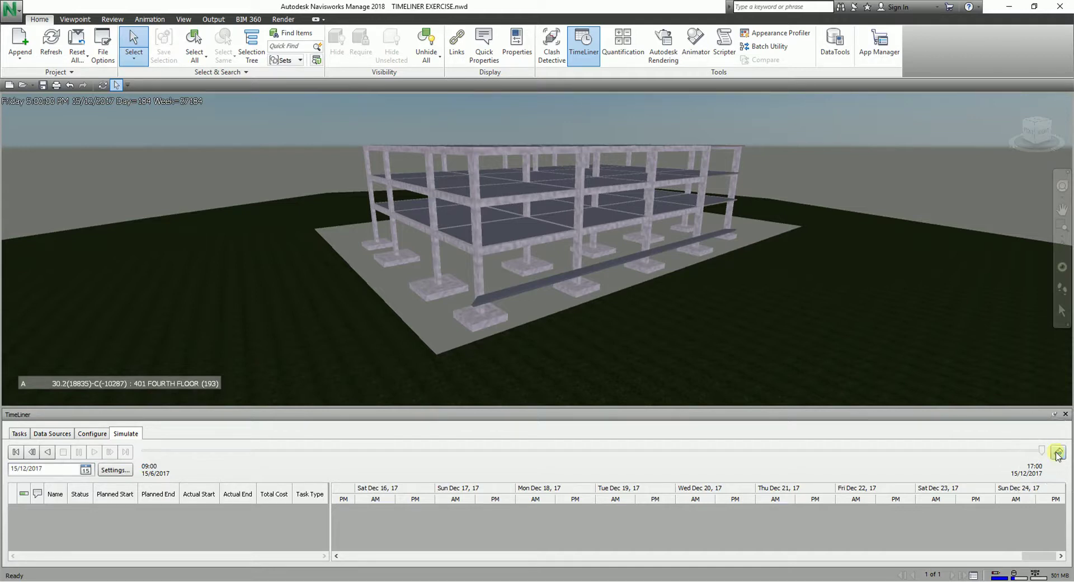
left_click(1058, 454)
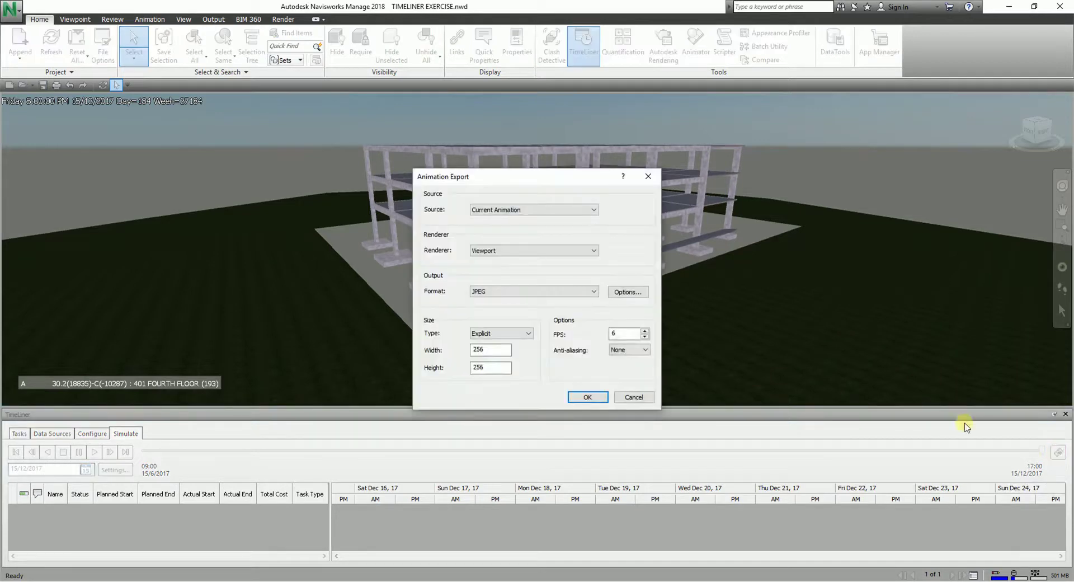
left_click_drag(526, 180, 461, 136)
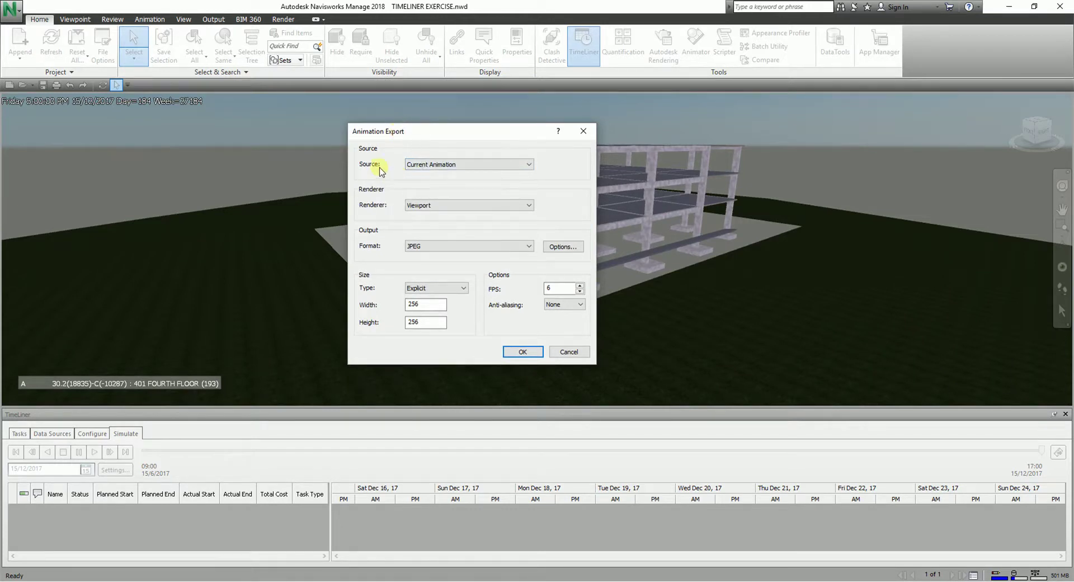
left_click(455, 167)
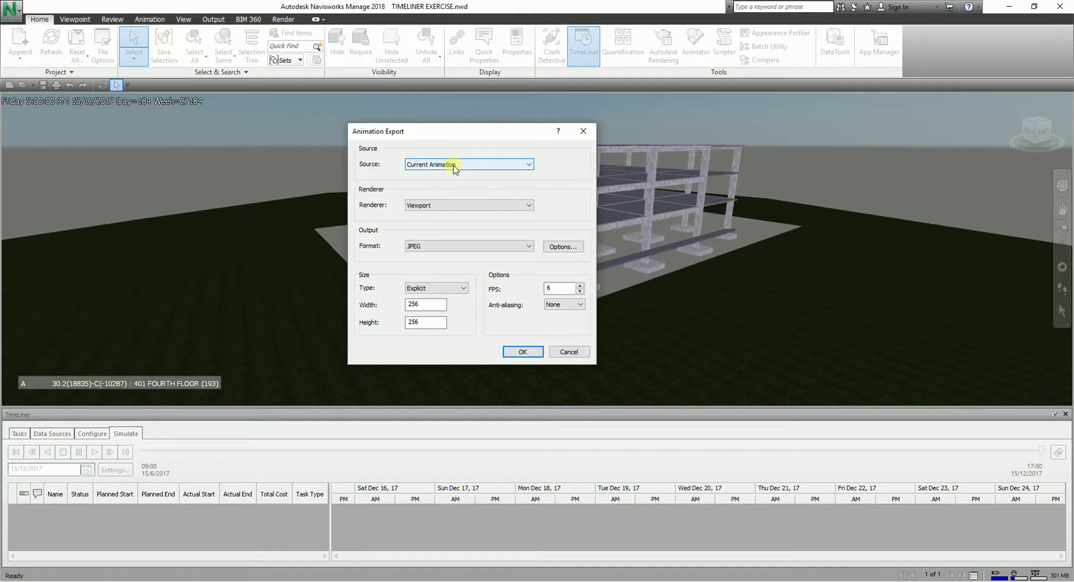
left_click(455, 167)
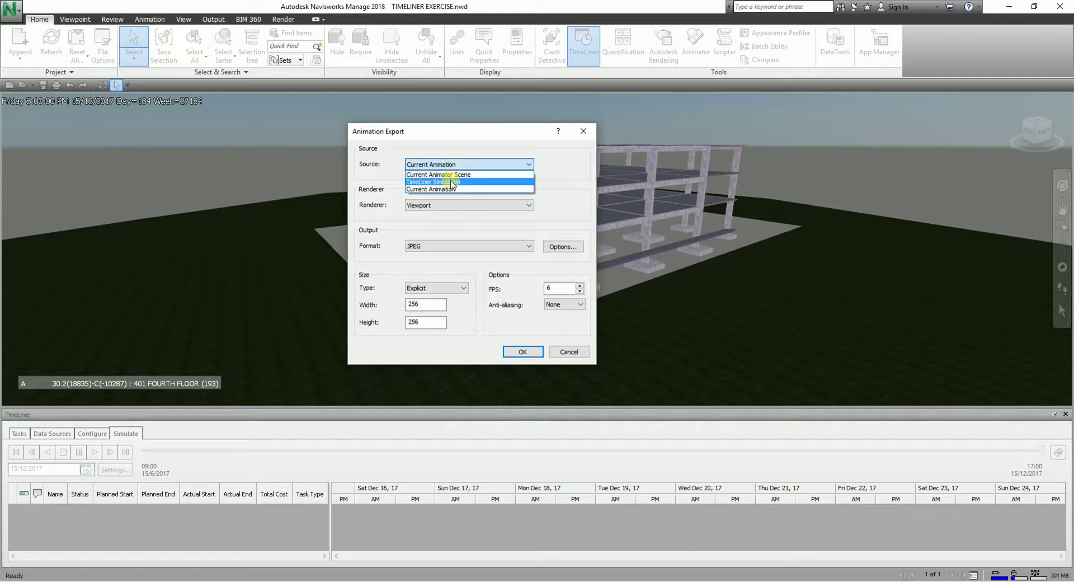
left_click(448, 181)
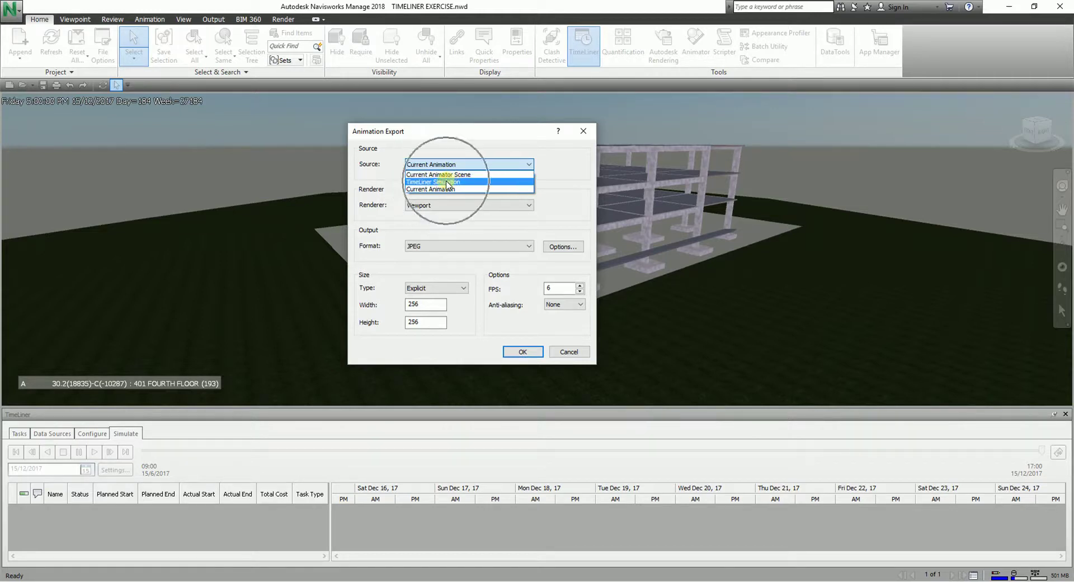
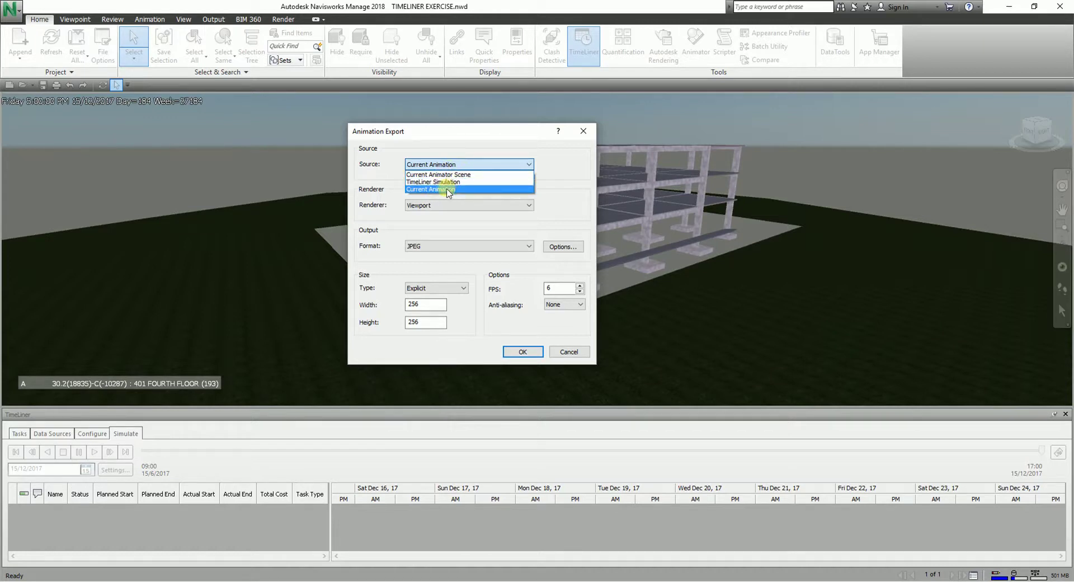
left_click(448, 189)
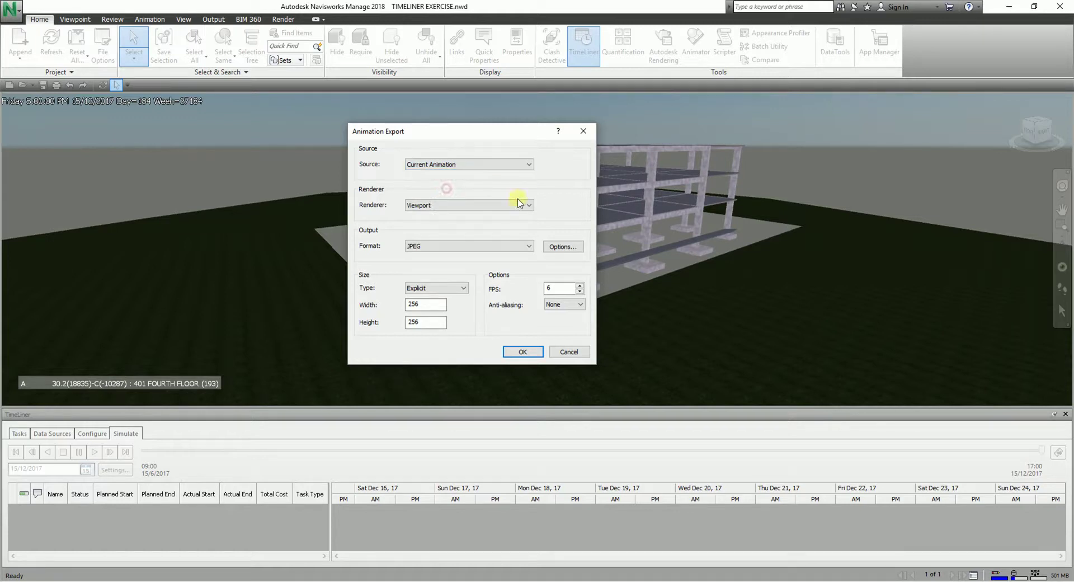
left_click(835, 260)
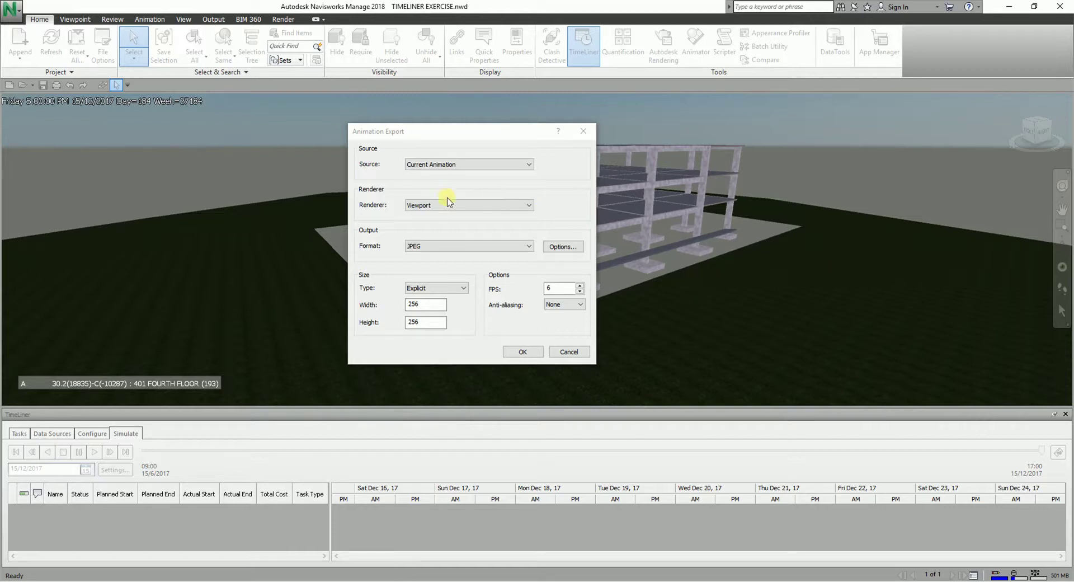
left_click(381, 208)
left_click(448, 164)
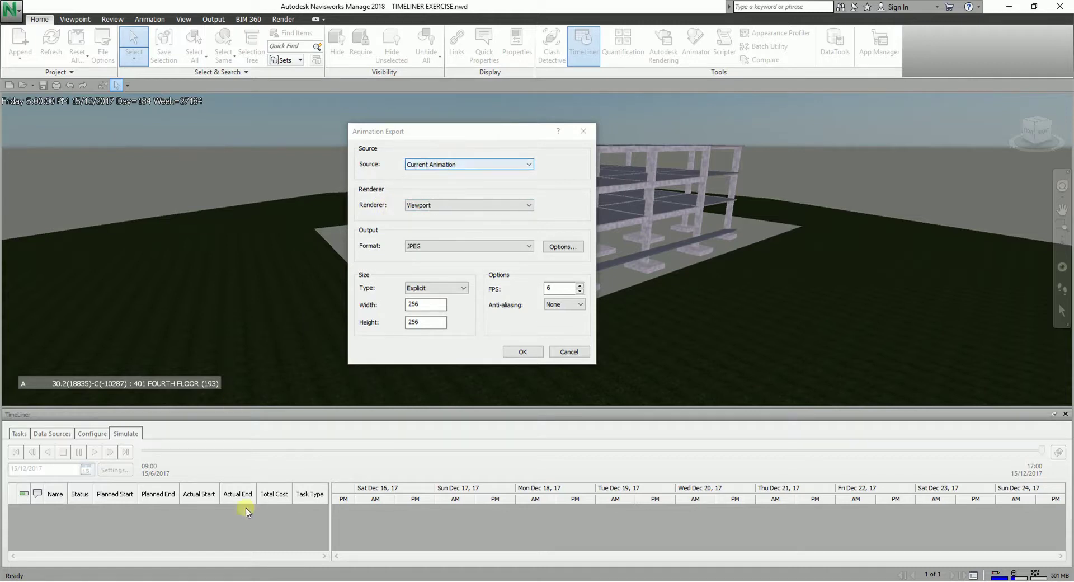
left_click(530, 164)
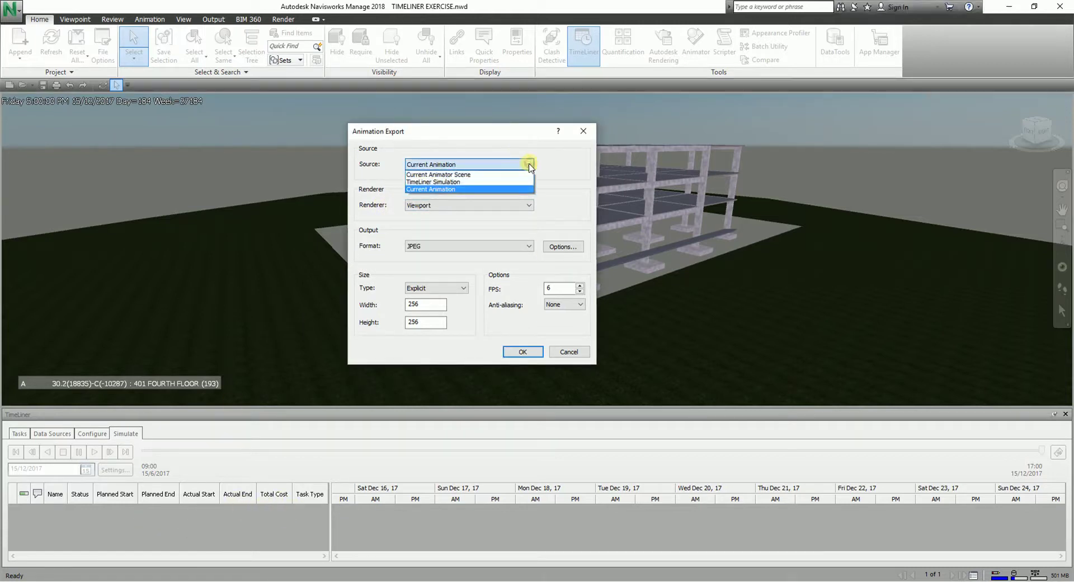
left_click(446, 182)
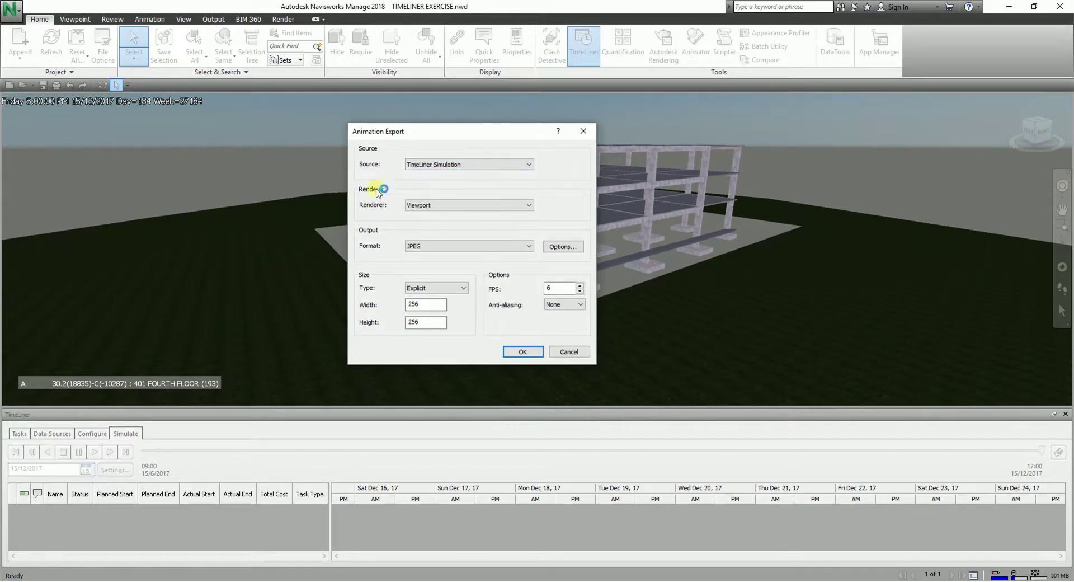
Step: Export with the Viewport renderer in Windows AVI format, using Full Frames (Uncompressed) compression, and confirm the export settings
left_click(480, 206)
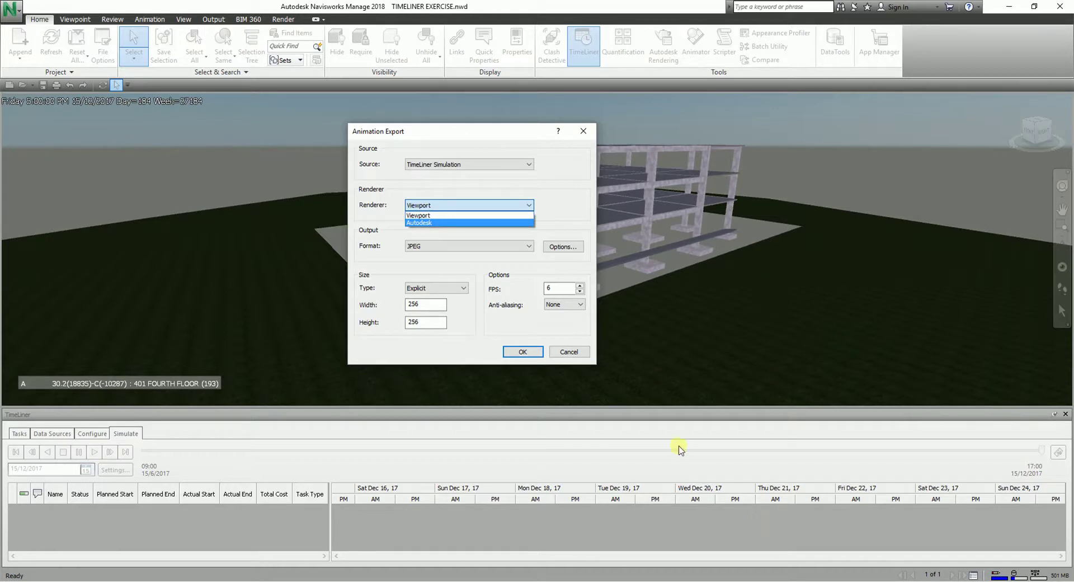
left_click(440, 216)
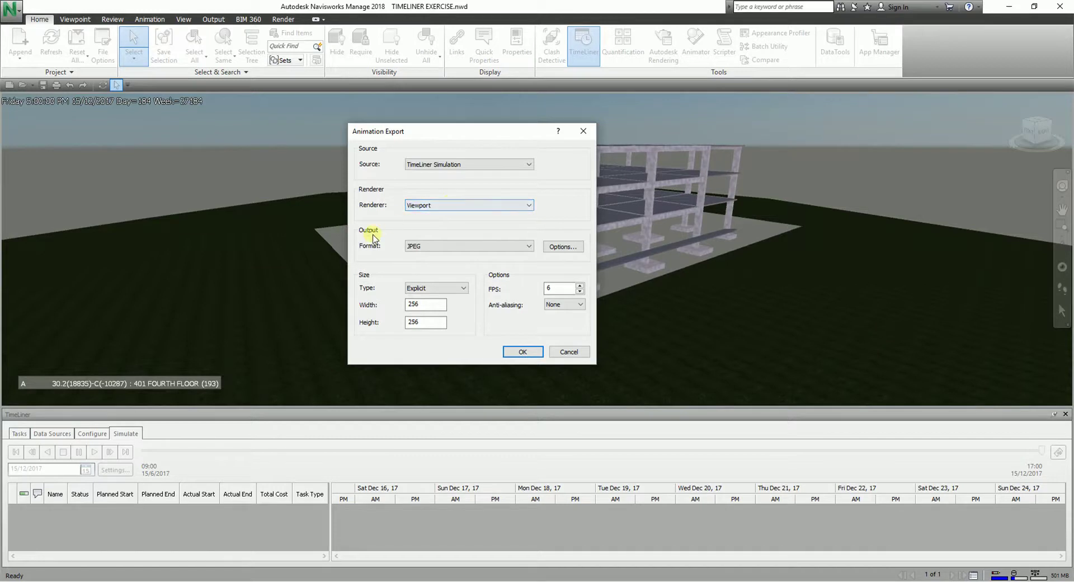
left_click(513, 252)
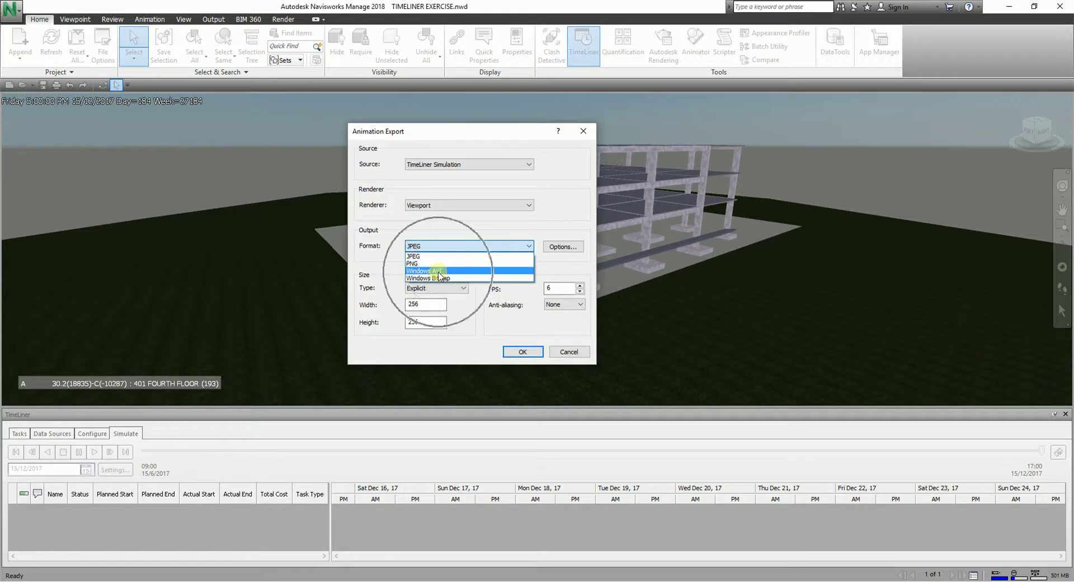
left_click(441, 271)
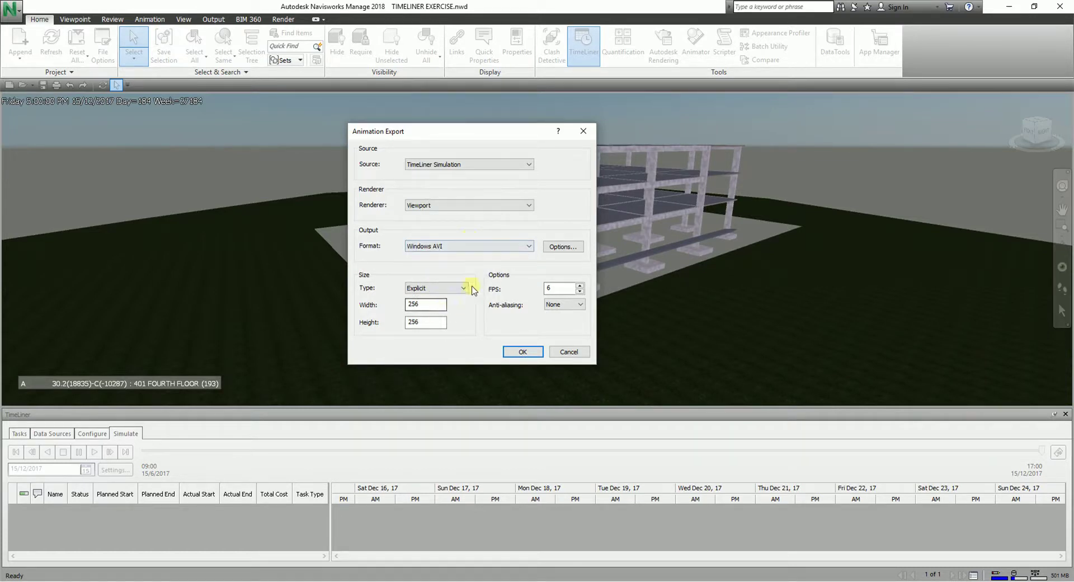
left_click(566, 247)
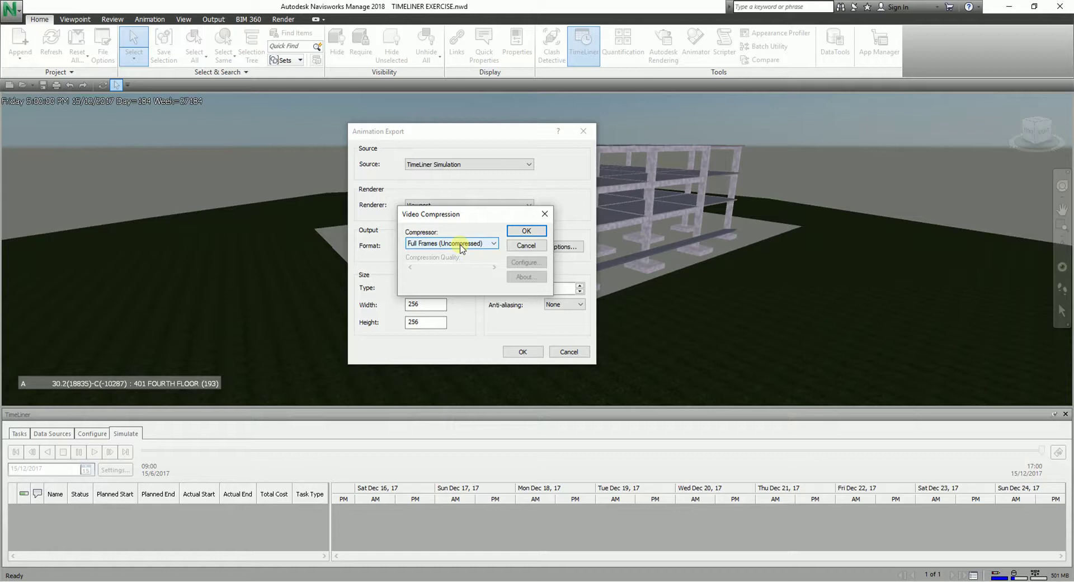
left_click(526, 231)
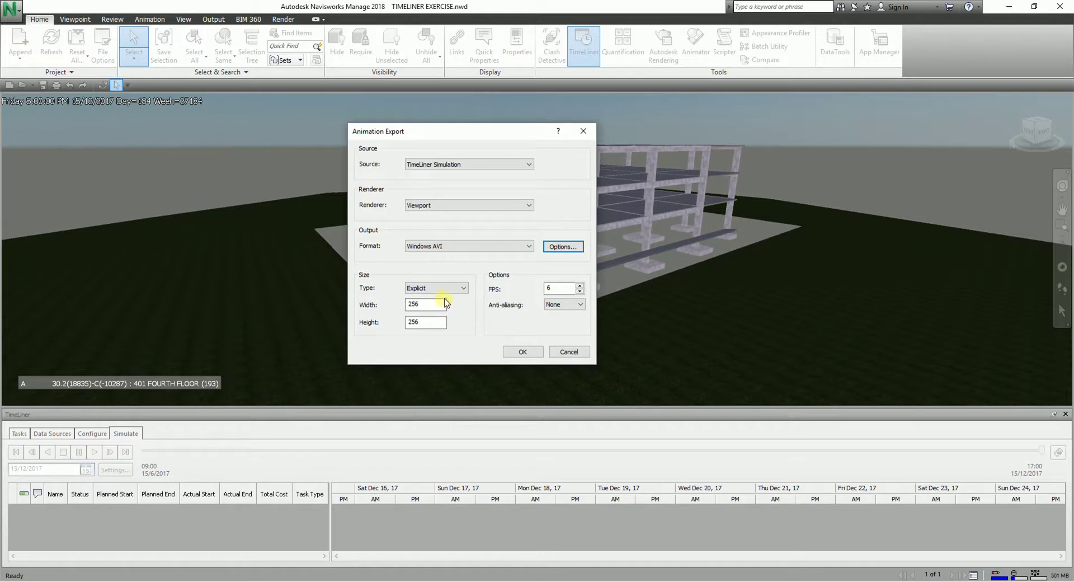
left_click(524, 352)
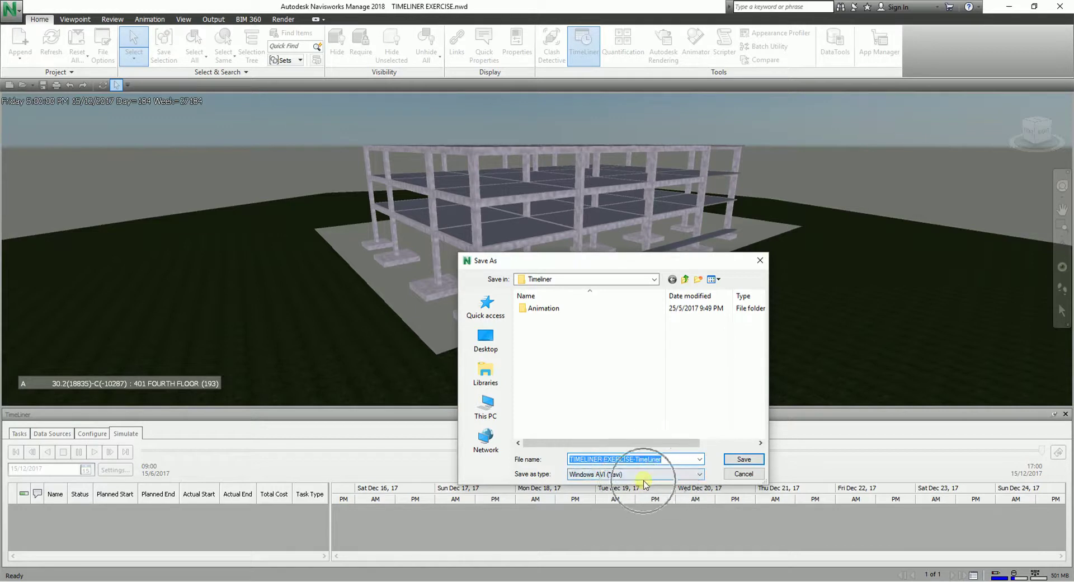
Step: Save the exported Windows AVI animation as TIMELINER EXERCISE-TimeLiner in the Timeliner folder
left_click(745, 458)
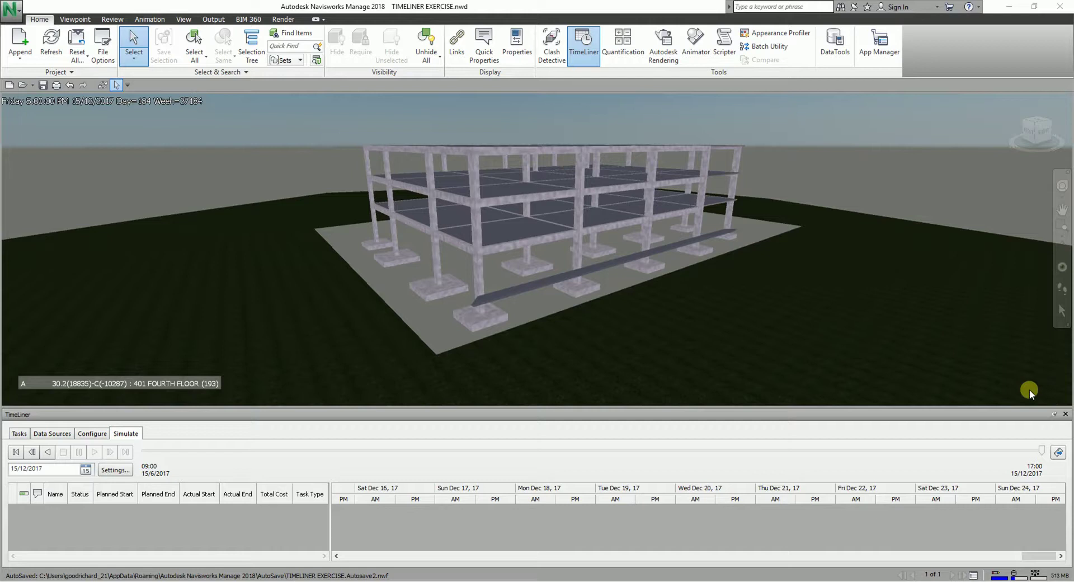
Step: Look for the exported video in File Explorer, going from the Navisworks folder back to Exercise Files
left_click(1061, 112)
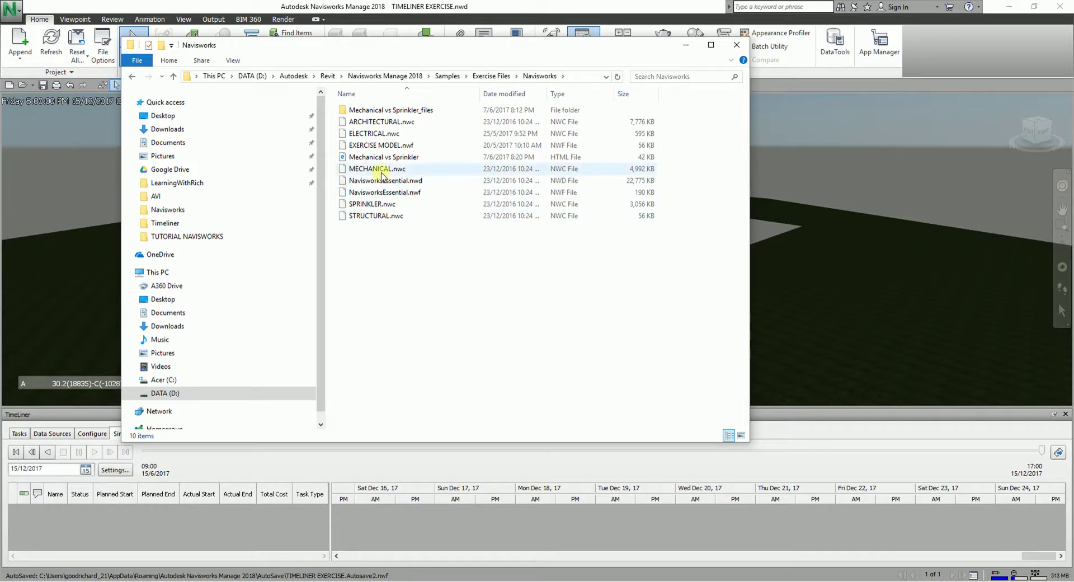
left_click(133, 77)
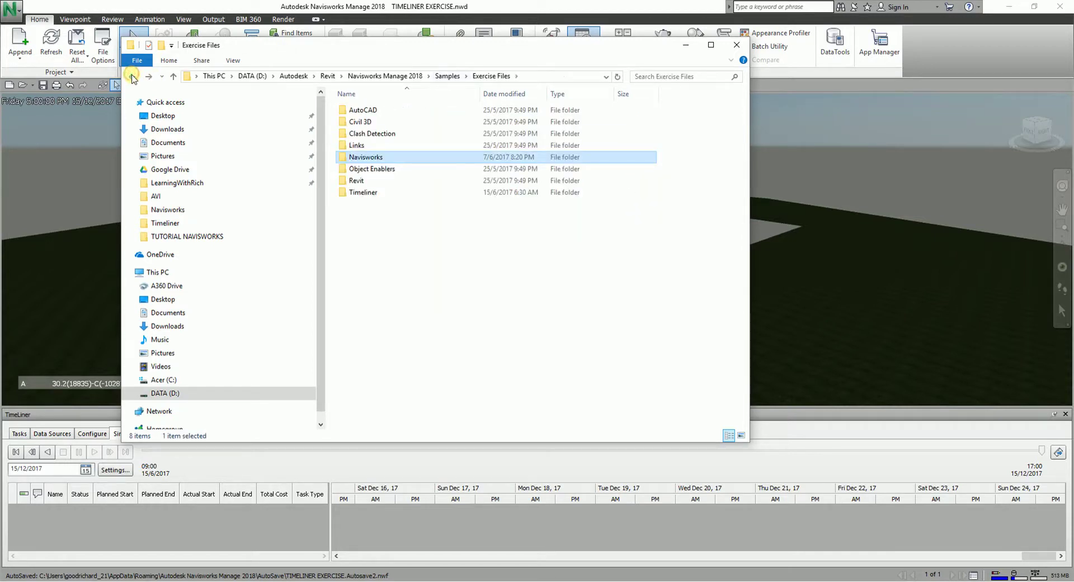
left_click_drag(415, 53, 417, 53)
left_click(688, 45)
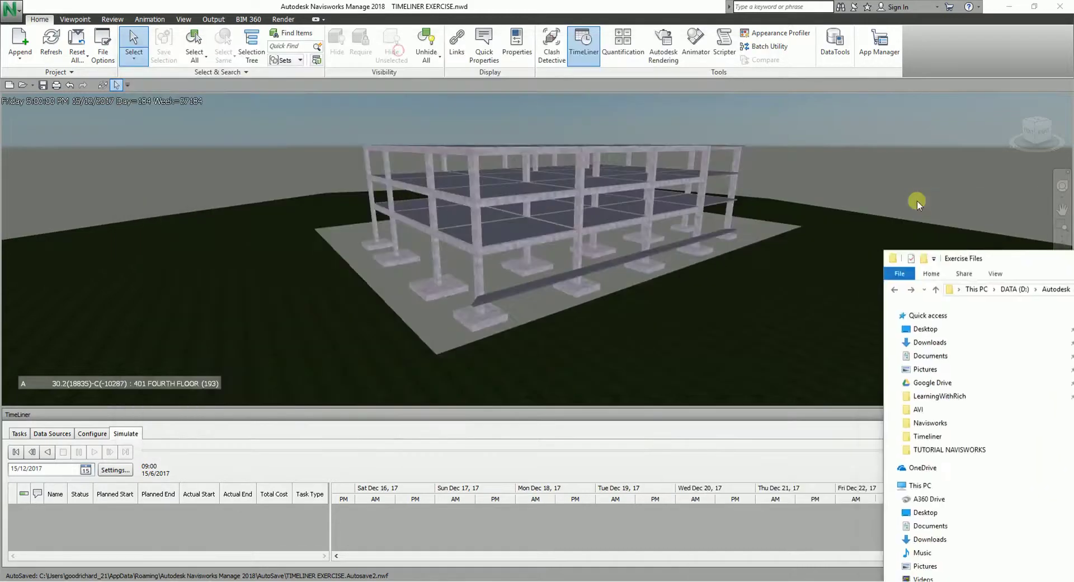
Step: Reopen the animation export to check the path of its save folder within Exercise Files, and cancel the export
left_click(1058, 452)
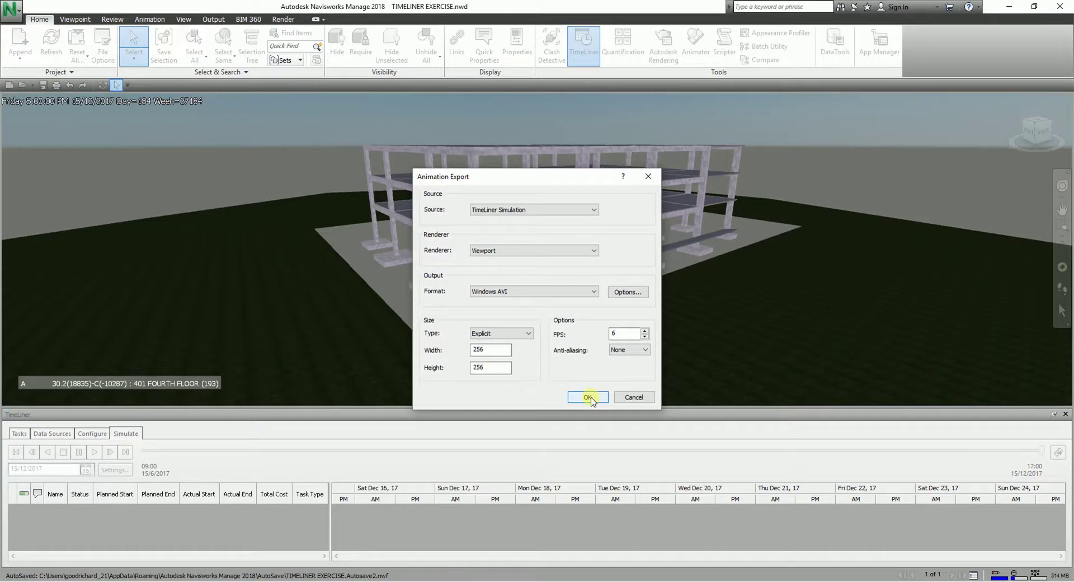
left_click(588, 398)
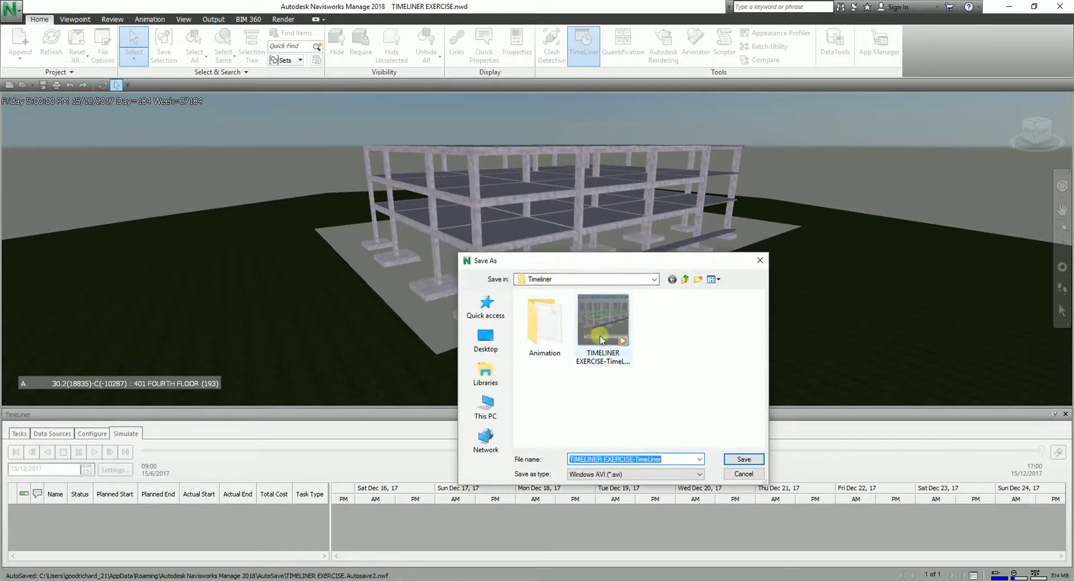
left_click(927, 206)
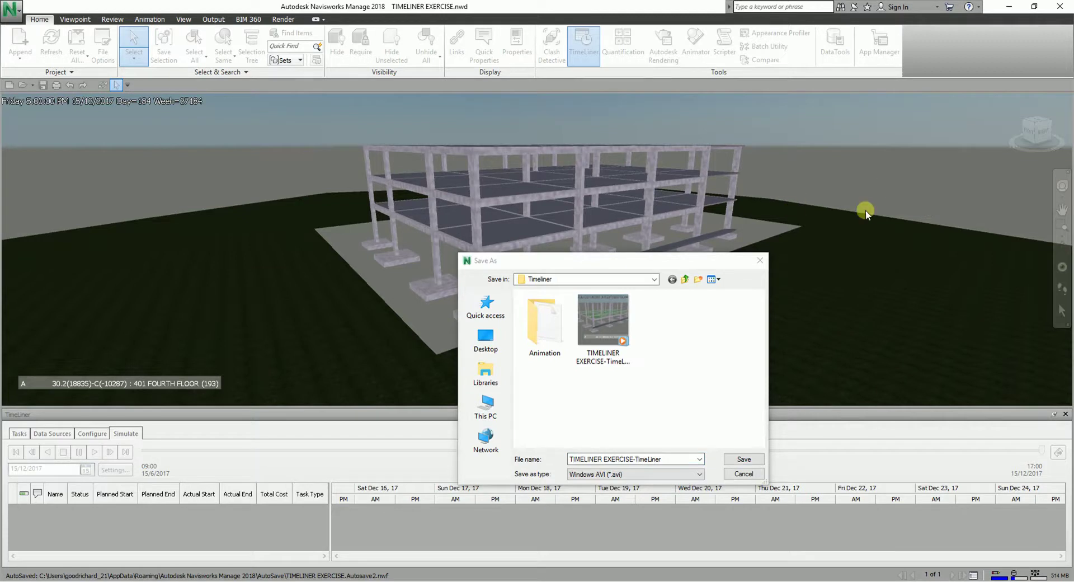
left_click(654, 279)
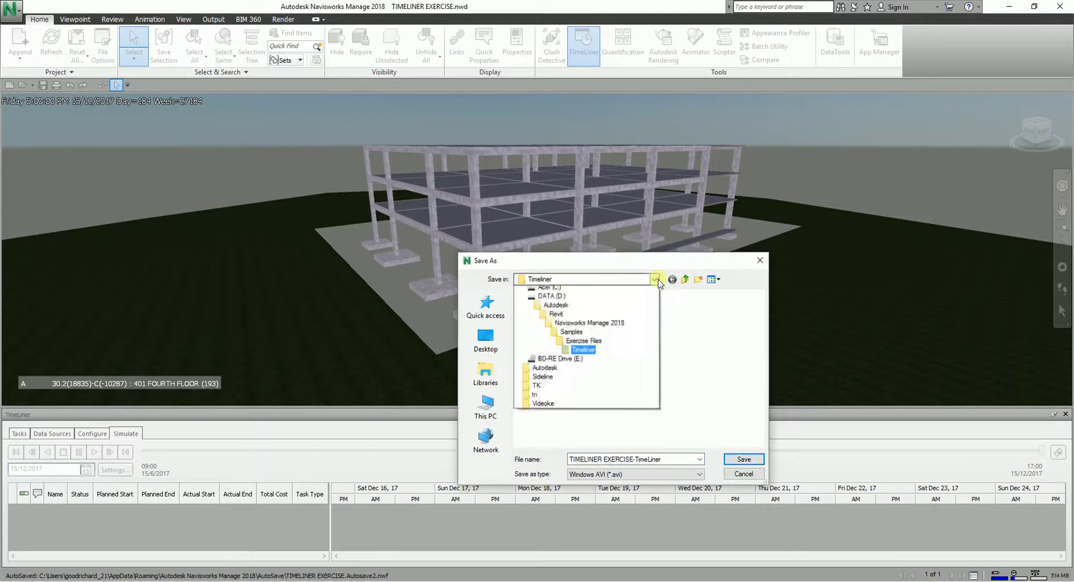
left_click(659, 282)
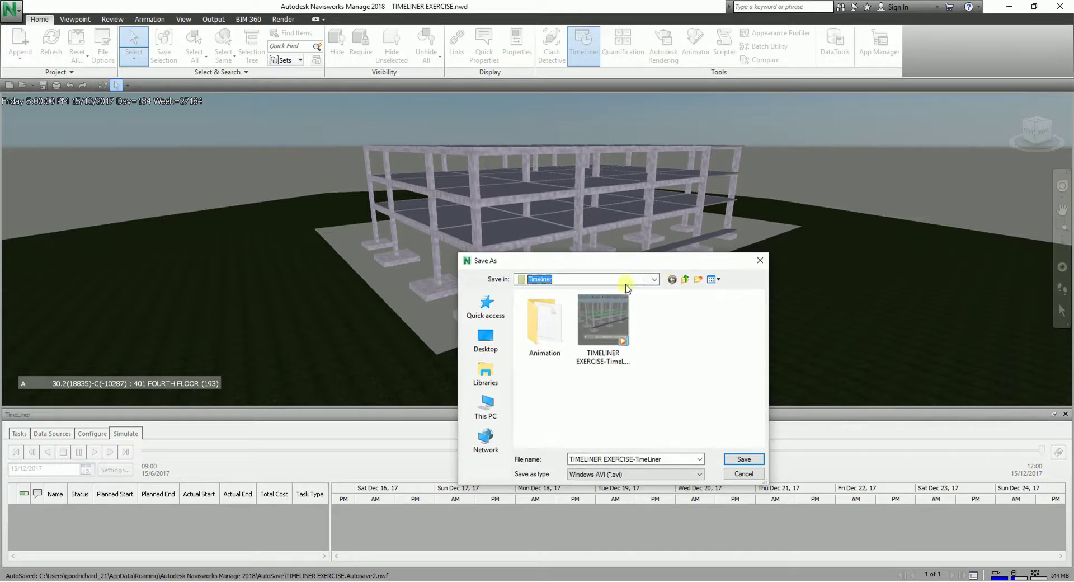
left_click(685, 280)
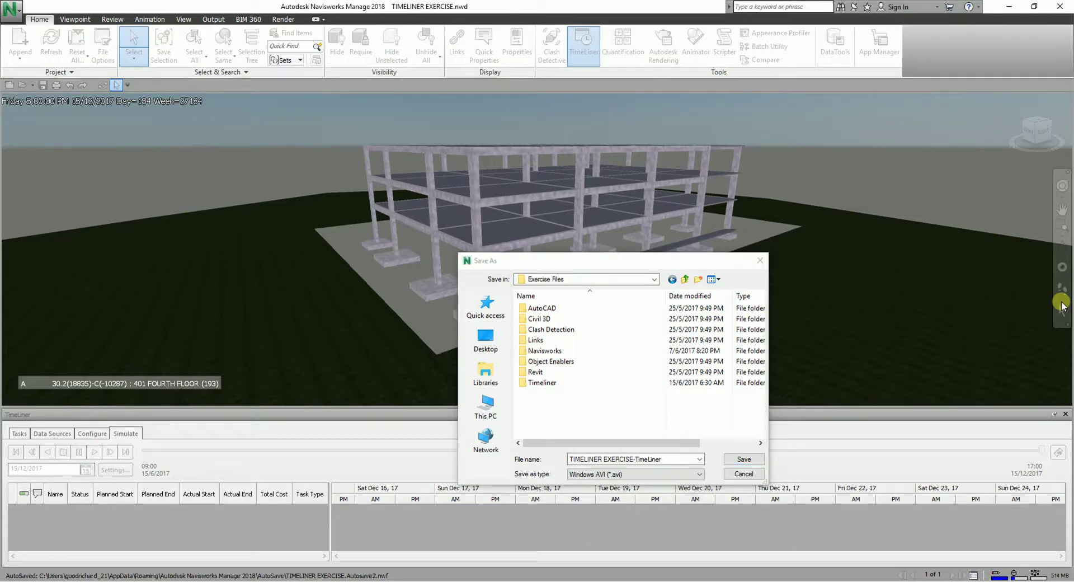
left_click_drag(1062, 305, 411, 40)
left_click(823, 293)
key("Escape")
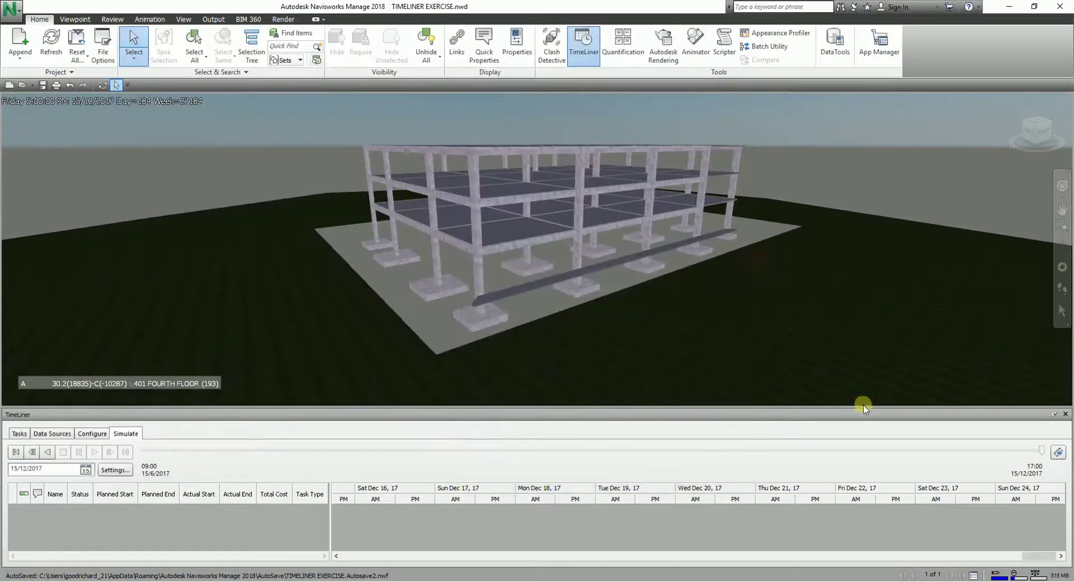
Step: Play the exported TIMELINER EXERCISE-TimeLiner video from the Timeliner folder full-size in Windows Media Player and return to Navisworks
key("alt+Tab")
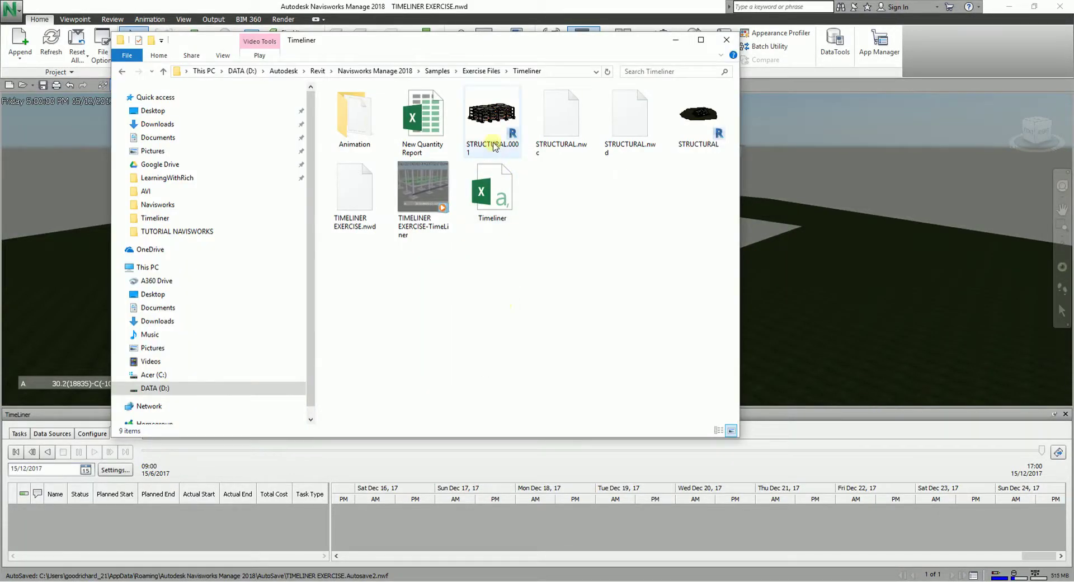
left_click(417, 188)
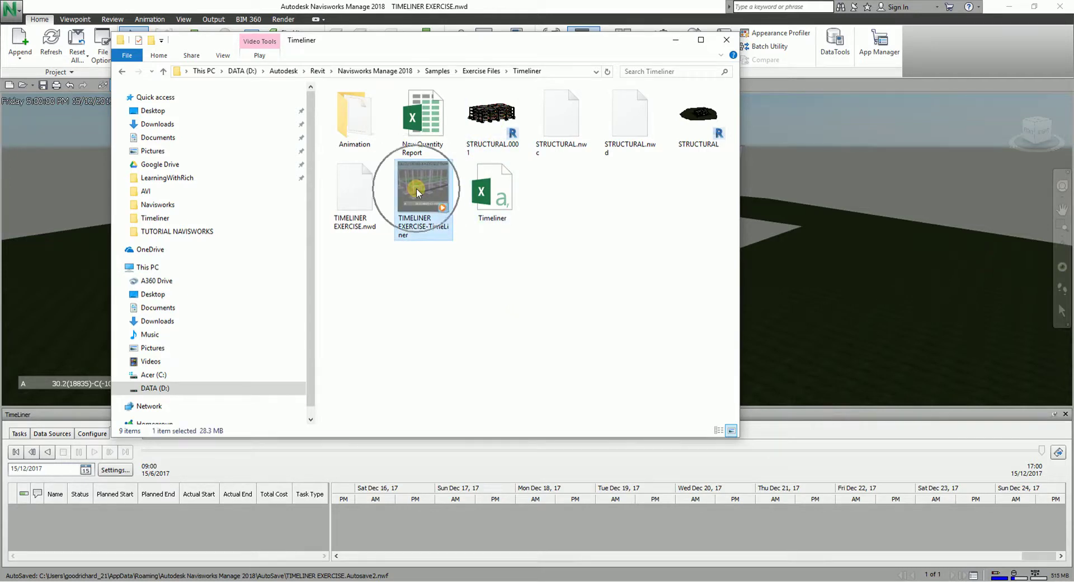
double_click(416, 191)
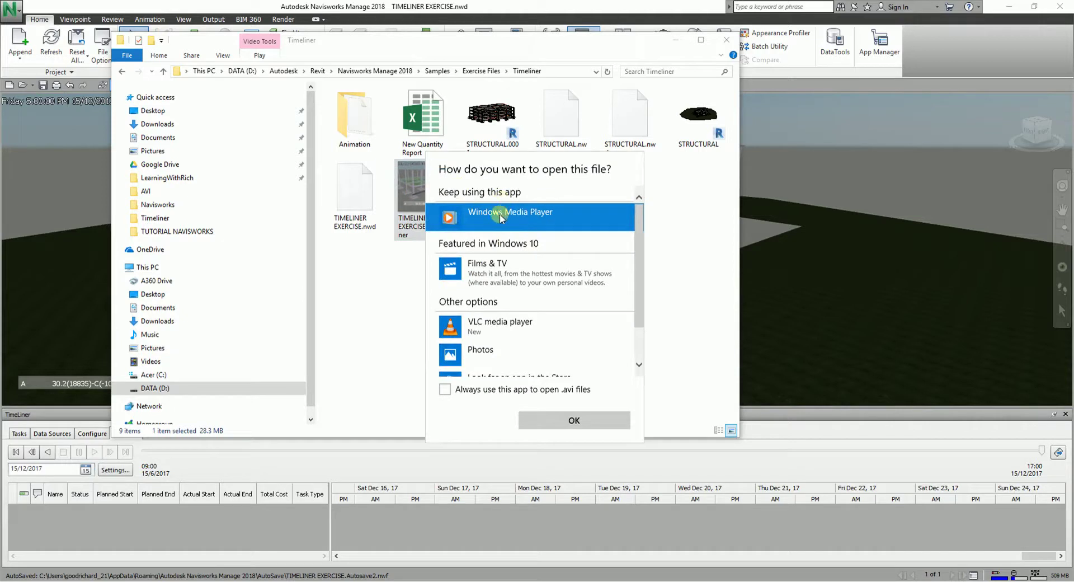
left_click(563, 424)
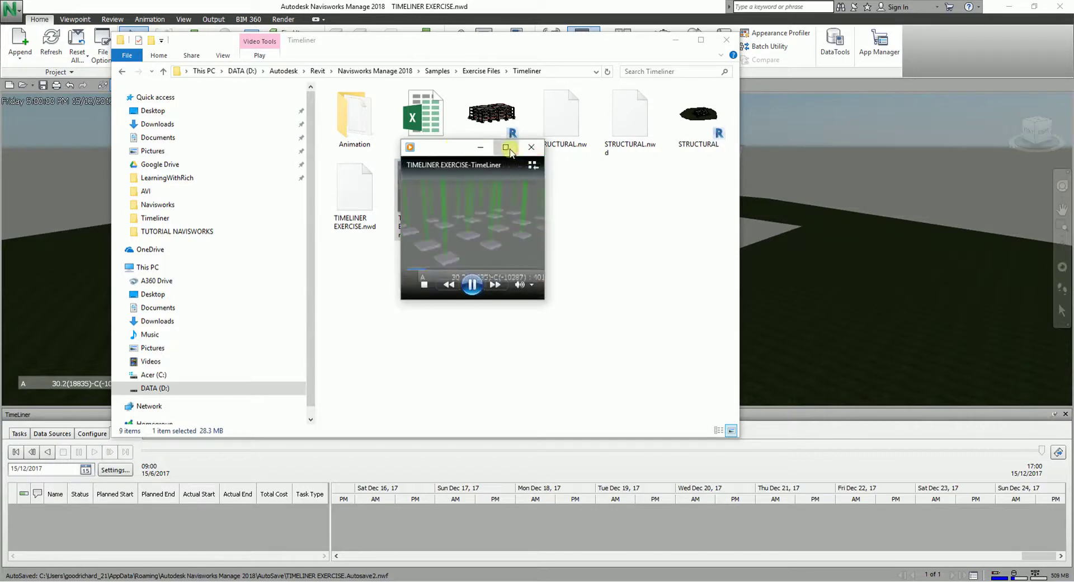
left_click(507, 148)
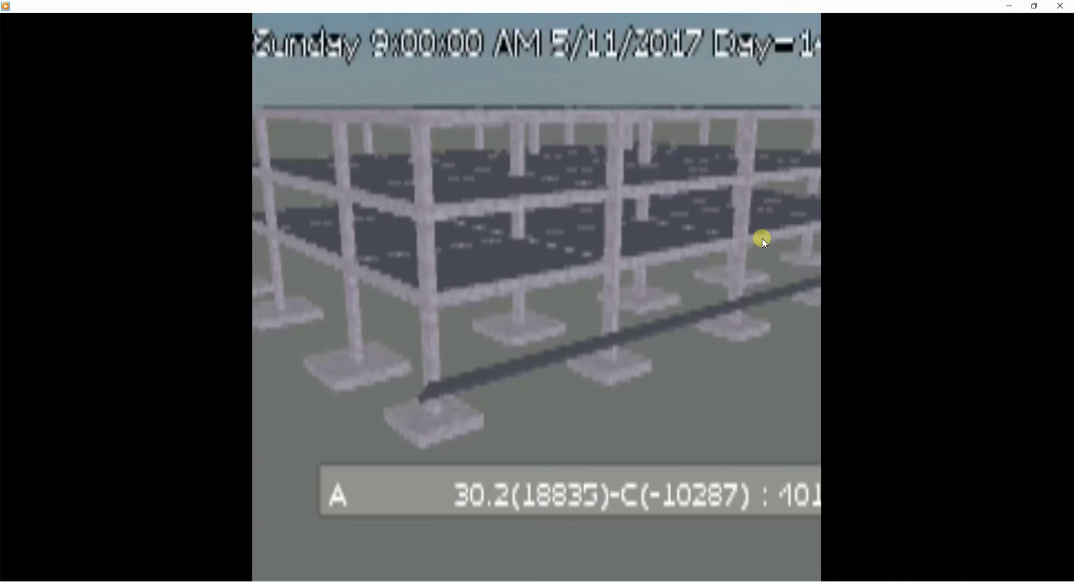
left_click(1009, 7)
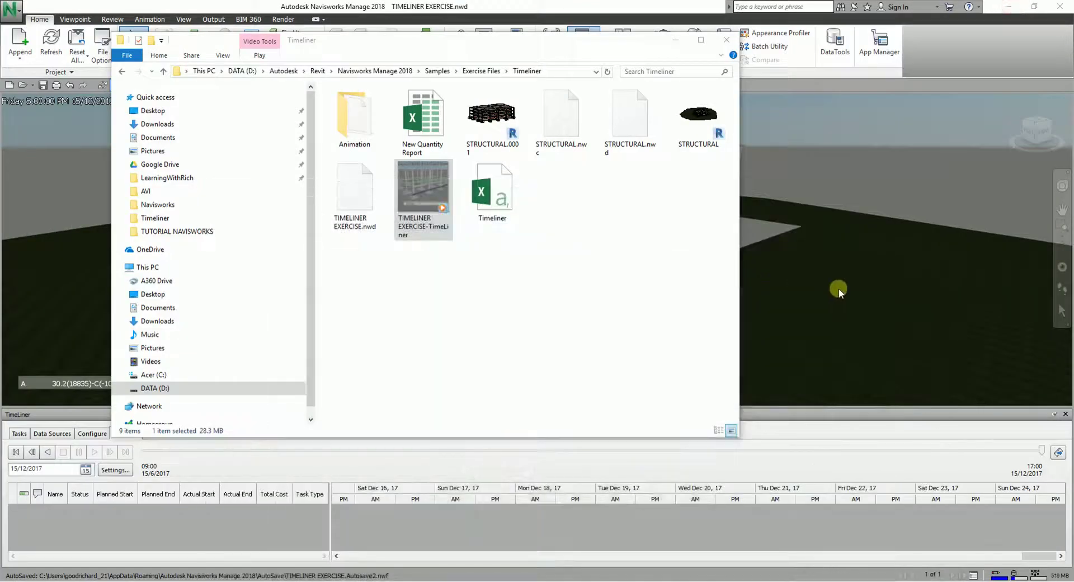
left_click(872, 280)
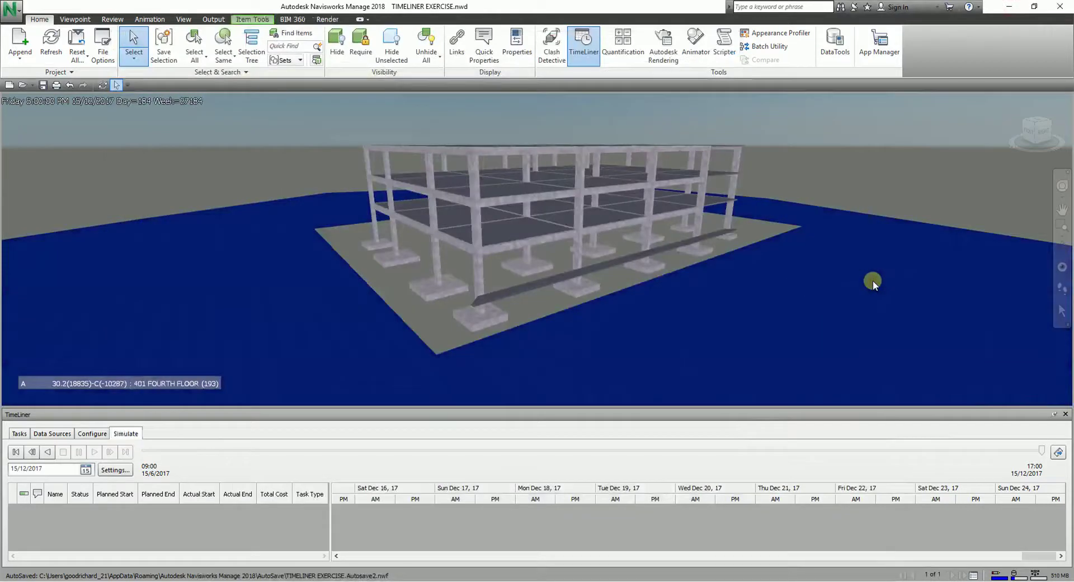
left_click(1058, 453)
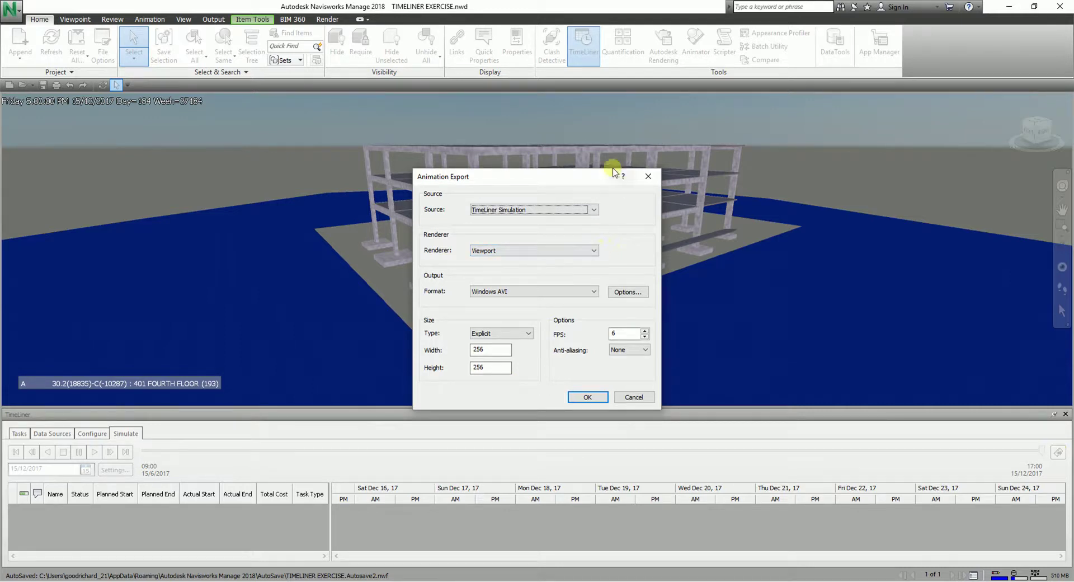
left_click(647, 176)
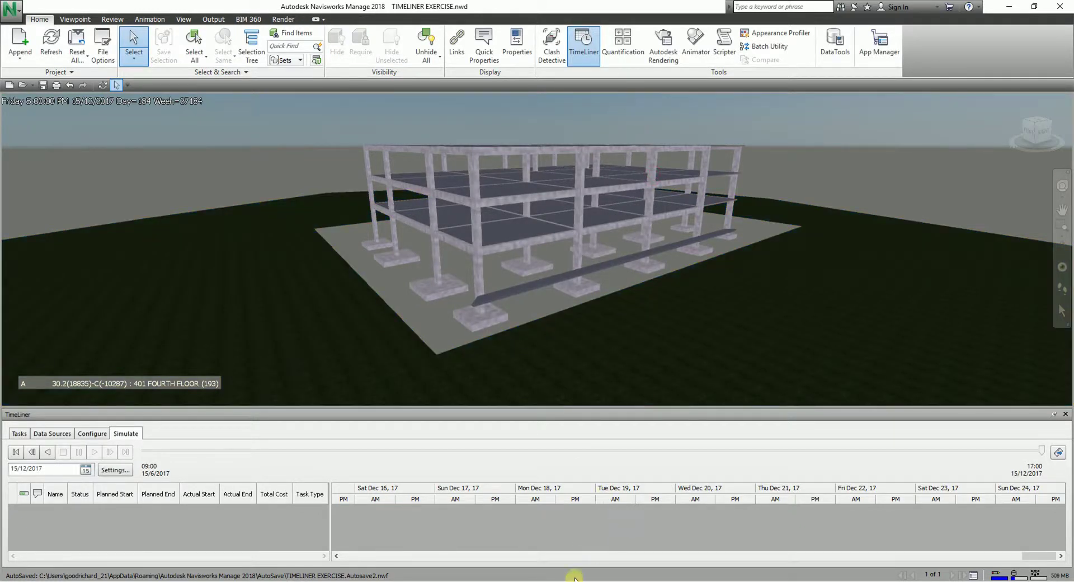
mouse_move(561, 578)
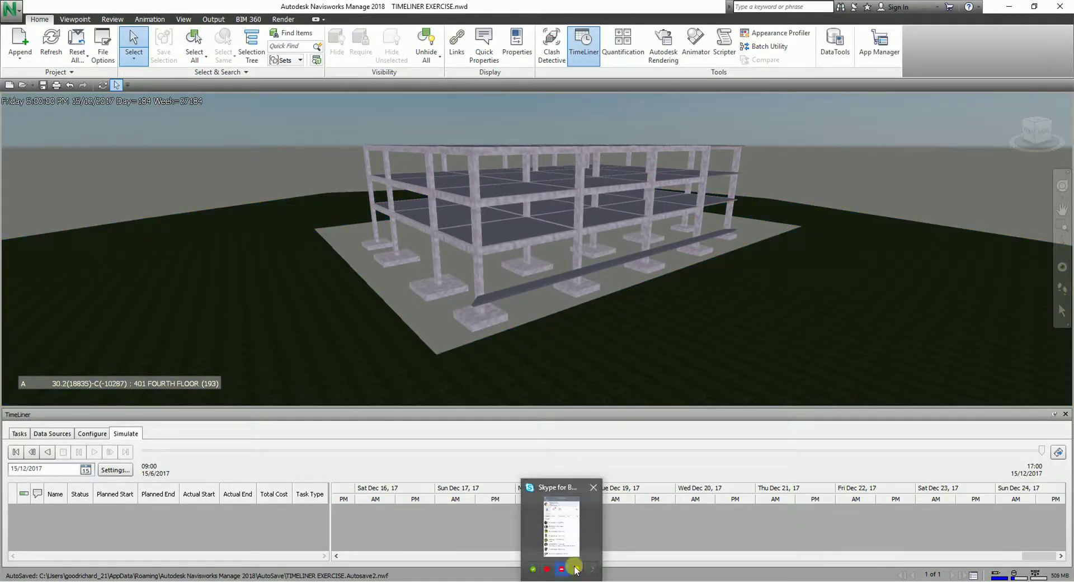